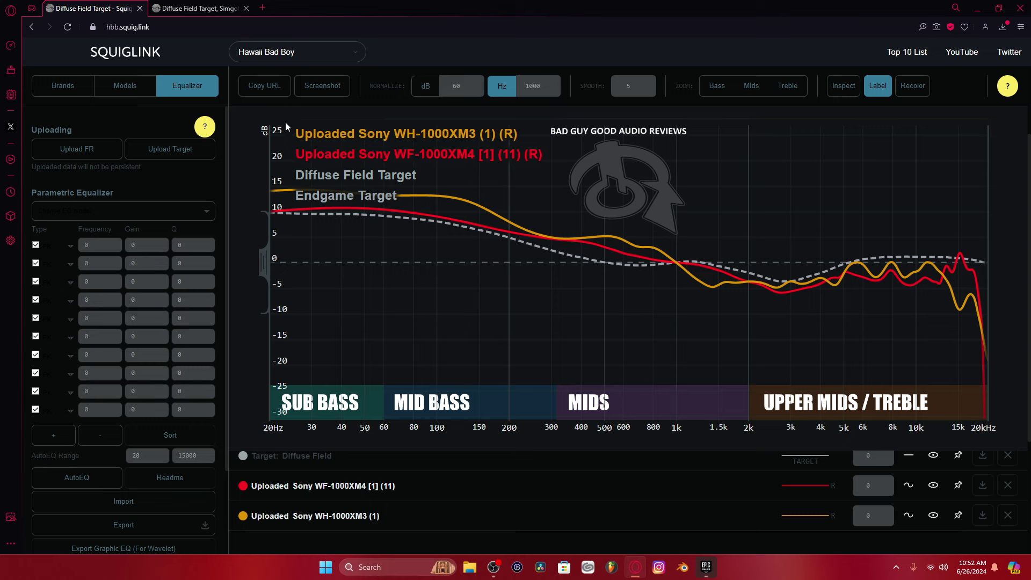
Capture a screen snip of the frequency response graph and open it in Snipping Tool.
{"action": "key", "text": "super+shift+s"}
{"action": "left_click_drag", "start_coordinate": [259, 116], "coordinate": [1010, 457]}
{"action": "left_click", "coordinate": [925, 433]}
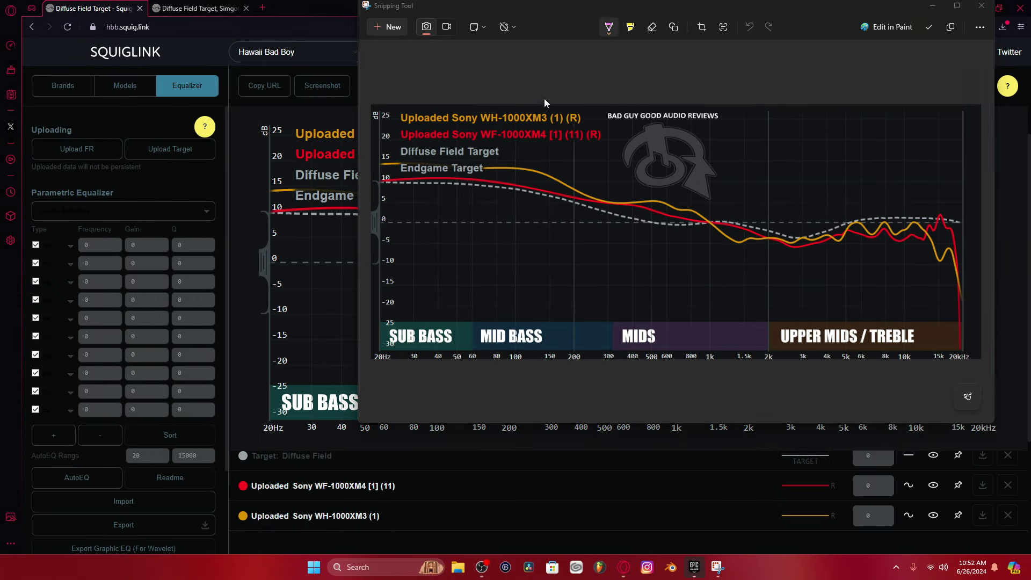
Trace the orange WH-1000XM3 curve in pink from sub bass to treble on the snip, and undo the strokes.
{"action": "mouse_move", "coordinate": [540, 90]}
{"action": "left_mouse_down"}
{"action": "mouse_move", "coordinate": [473, 113]}
{"action": "mouse_move", "coordinate": [486, 167]}
{"action": "mouse_move", "coordinate": [565, 104]}
{"action": "mouse_move", "coordinate": [528, 97]}
{"action": "left_mouse_up"}
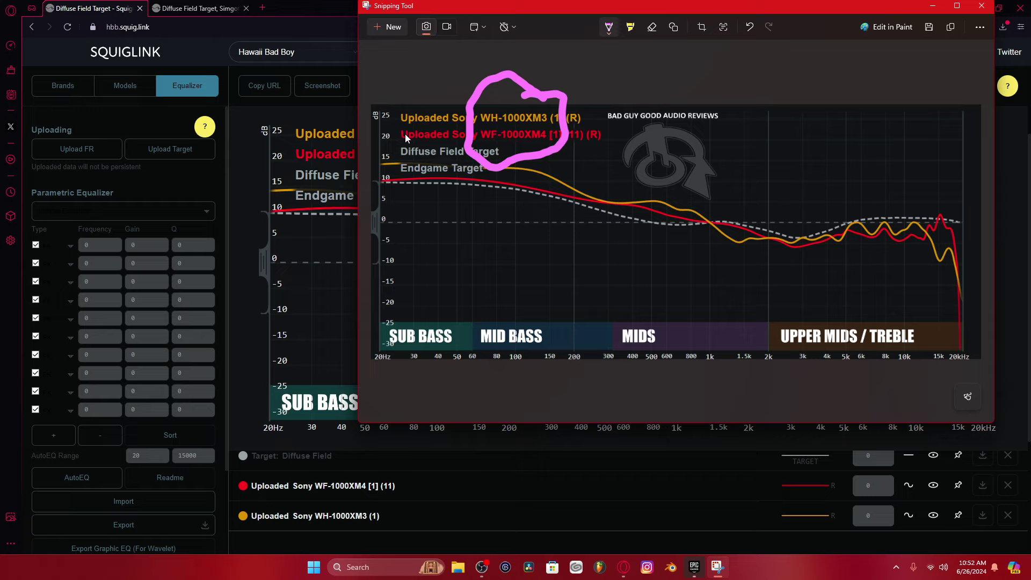
{"action": "key", "text": "ctrl+z"}
{"action": "mouse_move", "coordinate": [387, 168]}
{"action": "left_mouse_down"}
{"action": "mouse_move", "coordinate": [534, 166]}
{"action": "mouse_move", "coordinate": [607, 200]}
{"action": "mouse_move", "coordinate": [663, 203]}
{"action": "left_mouse_up"}
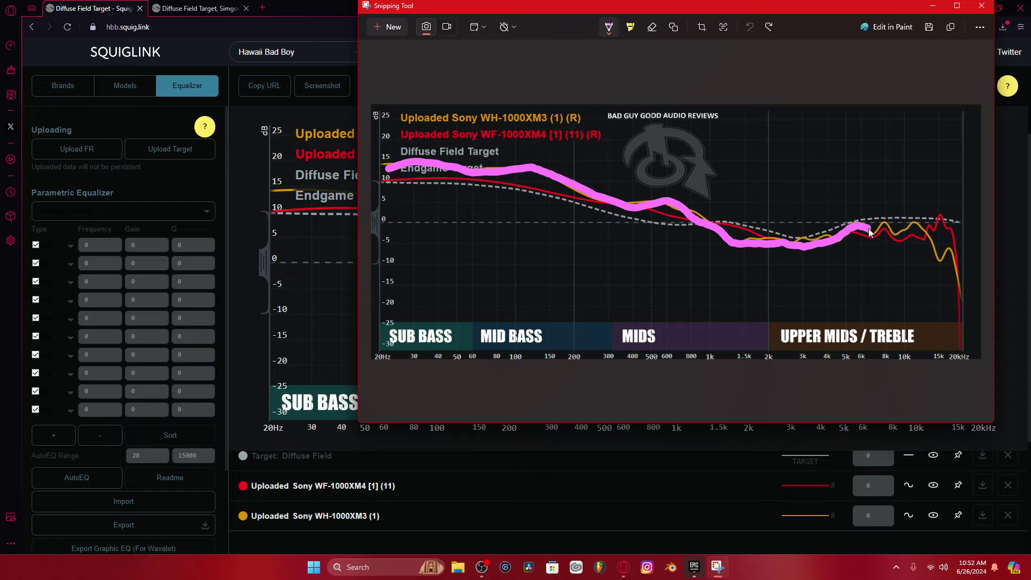
{"action": "left_click_drag", "start_coordinate": [903, 225], "coordinate": [958, 270]}
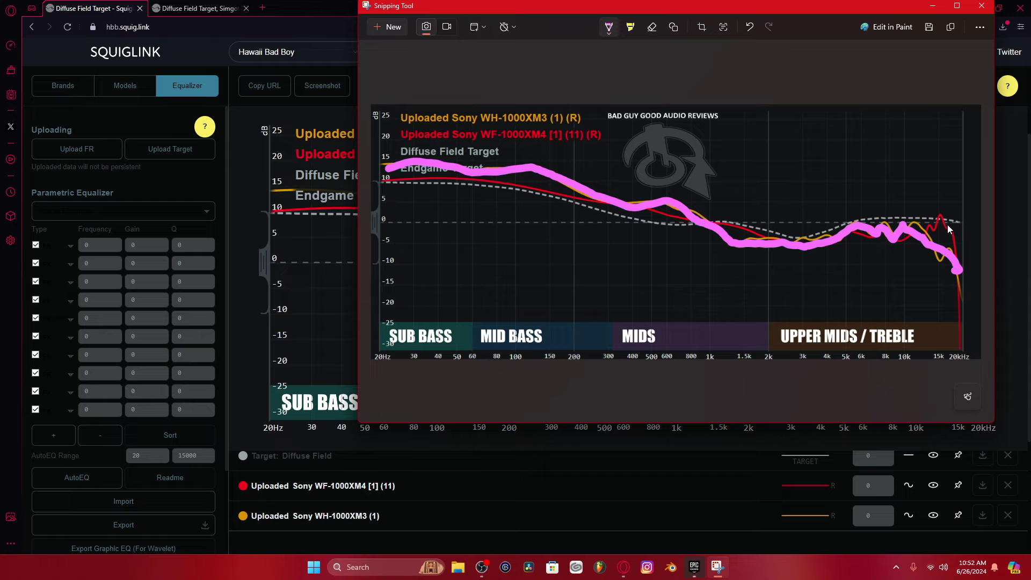
{"action": "mouse_move", "coordinate": [651, 190]}
{"action": "left_mouse_down"}
{"action": "mouse_move", "coordinate": [528, 125]}
{"action": "mouse_move", "coordinate": [392, 190]}
{"action": "mouse_move", "coordinate": [663, 228]}
{"action": "mouse_move", "coordinate": [629, 168]}
{"action": "left_mouse_up"}
{"action": "key", "text": "ctrl+z"}
{"action": "key", "text": "ctrl+z"}
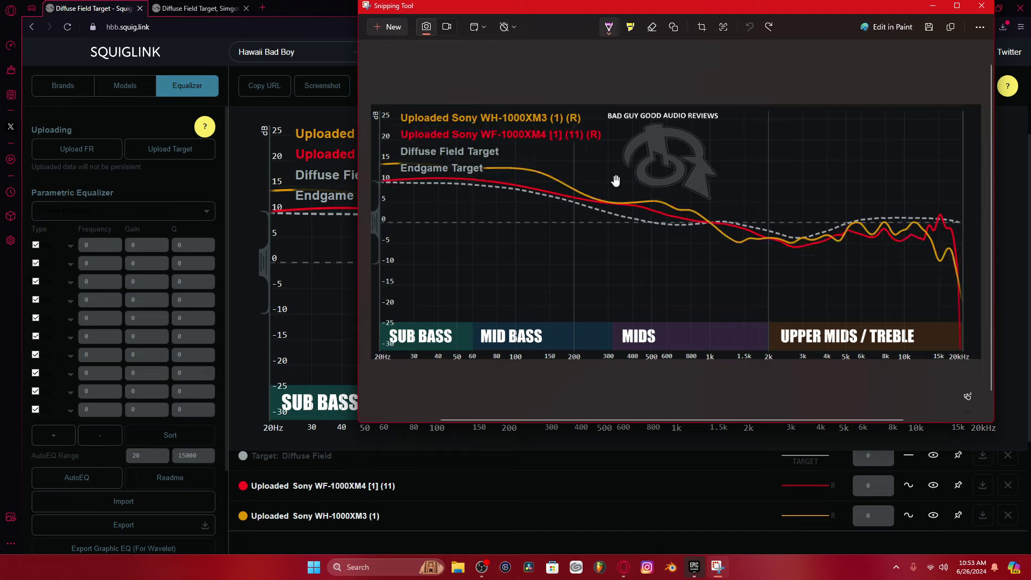
Trace the orange curve from 20 Hz to about 1 kHz, circle its bass region, and undo the marks.
{"action": "left_click_drag", "start_coordinate": [382, 161], "coordinate": [550, 173]}
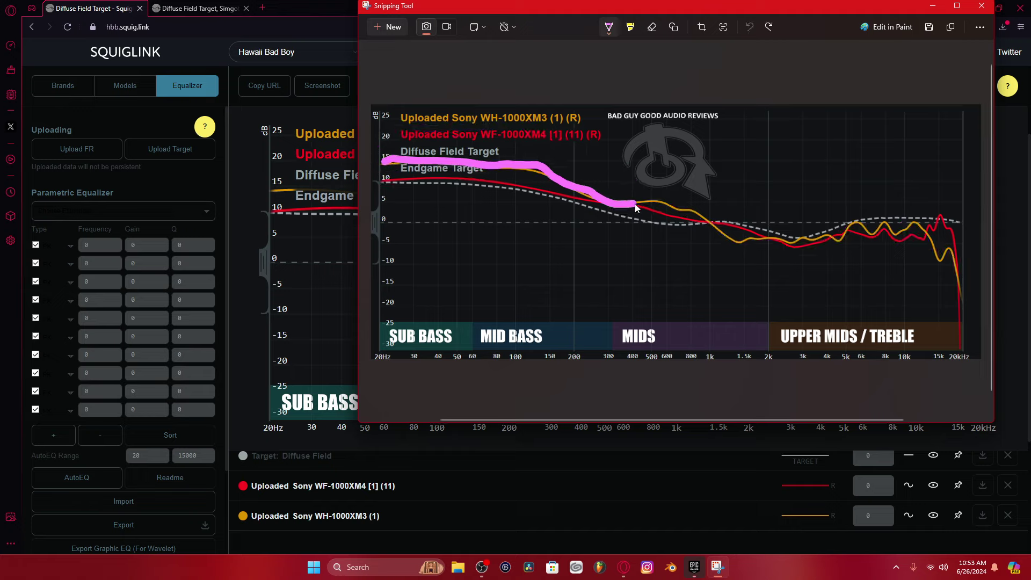
{"action": "left_click_drag", "start_coordinate": [635, 206], "coordinate": [701, 224]}
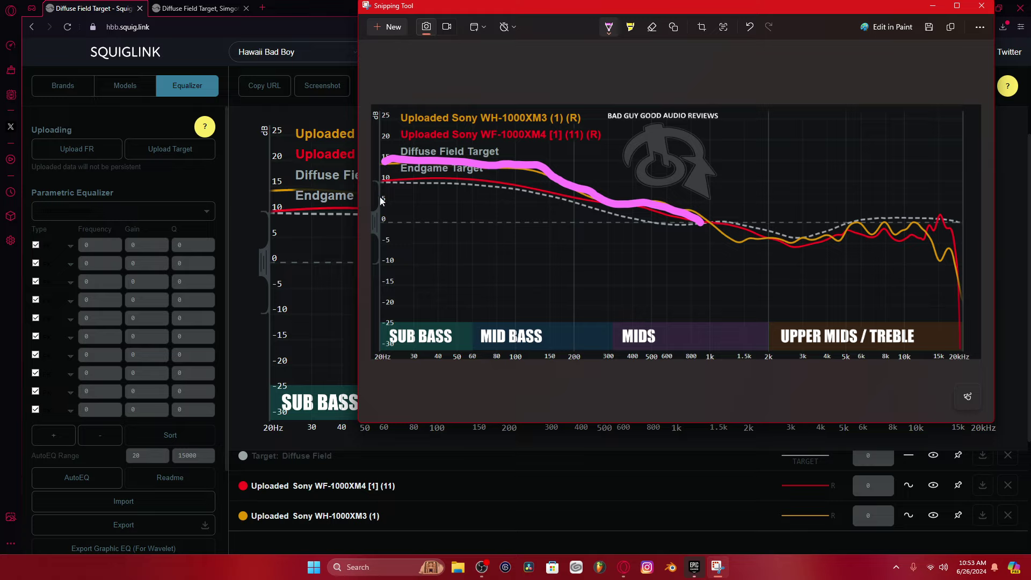
{"action": "mouse_move", "coordinate": [638, 174]}
{"action": "left_mouse_down"}
{"action": "mouse_move", "coordinate": [553, 122]}
{"action": "mouse_move", "coordinate": [407, 161]}
{"action": "mouse_move", "coordinate": [591, 219]}
{"action": "mouse_move", "coordinate": [601, 127]}
{"action": "mouse_move", "coordinate": [572, 126]}
{"action": "left_mouse_up"}
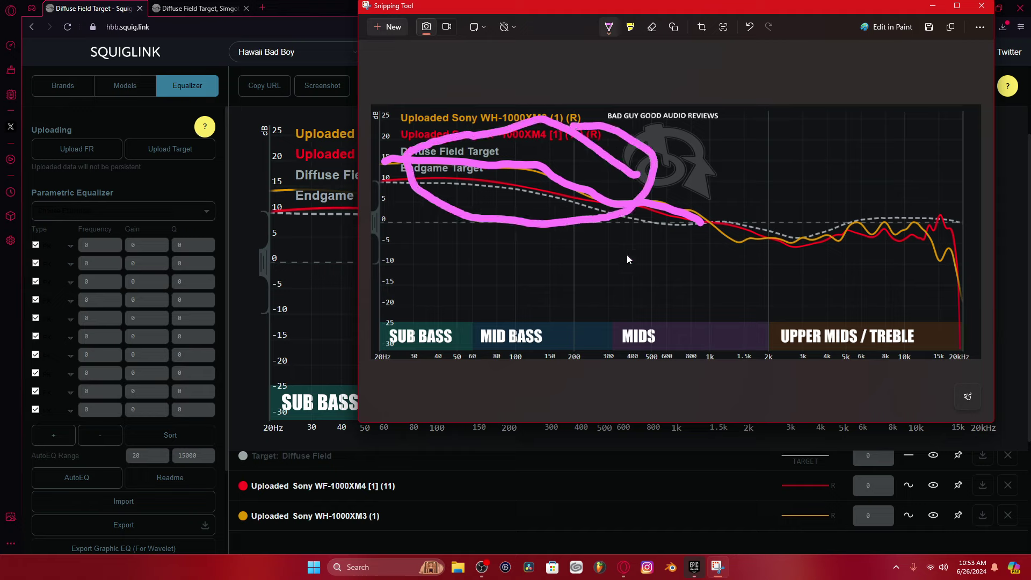
{"action": "key", "text": "ctrl+z"}
{"action": "key", "text": "ctrl+z"}
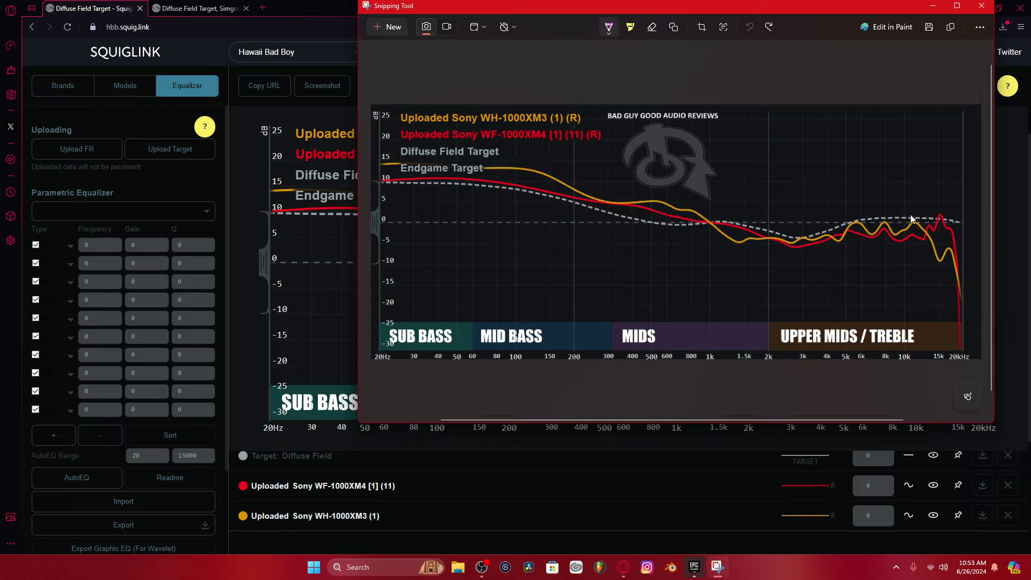
Trace the orange curve's treble from about 4 kHz upward, mark the area near 10 kHz, and undo the strokes.
{"action": "mouse_move", "coordinate": [823, 240]}
{"action": "left_mouse_down"}
{"action": "mouse_move", "coordinate": [839, 246]}
{"action": "mouse_move", "coordinate": [853, 224]}
{"action": "mouse_move", "coordinate": [920, 228]}
{"action": "mouse_move", "coordinate": [954, 264]}
{"action": "left_mouse_up"}
{"action": "left_click_drag", "start_coordinate": [915, 220], "coordinate": [961, 228]}
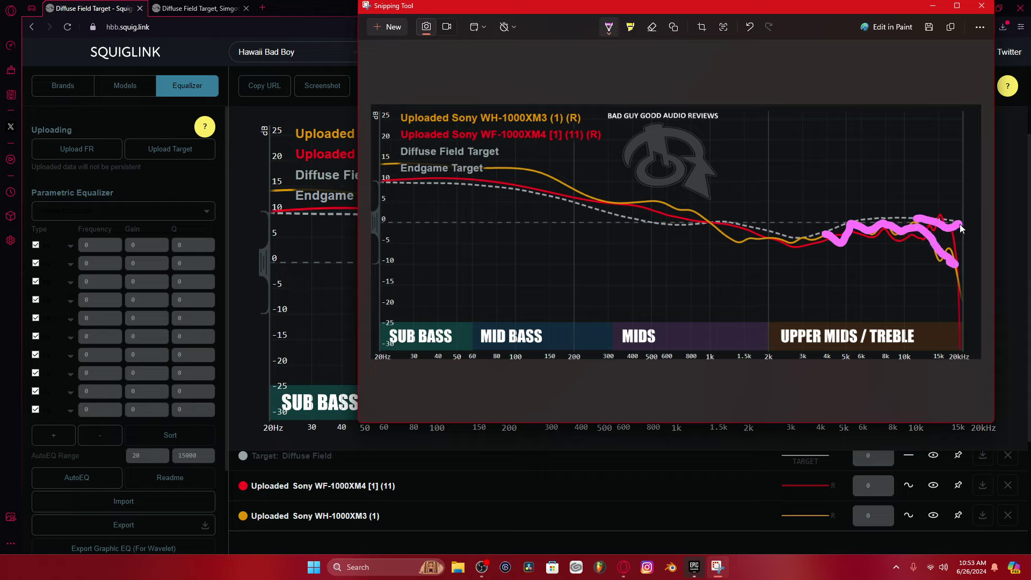
{"action": "mouse_move", "coordinate": [919, 197]}
{"action": "left_mouse_down"}
{"action": "mouse_move", "coordinate": [928, 210]}
{"action": "mouse_move", "coordinate": [912, 277]}
{"action": "left_mouse_up"}
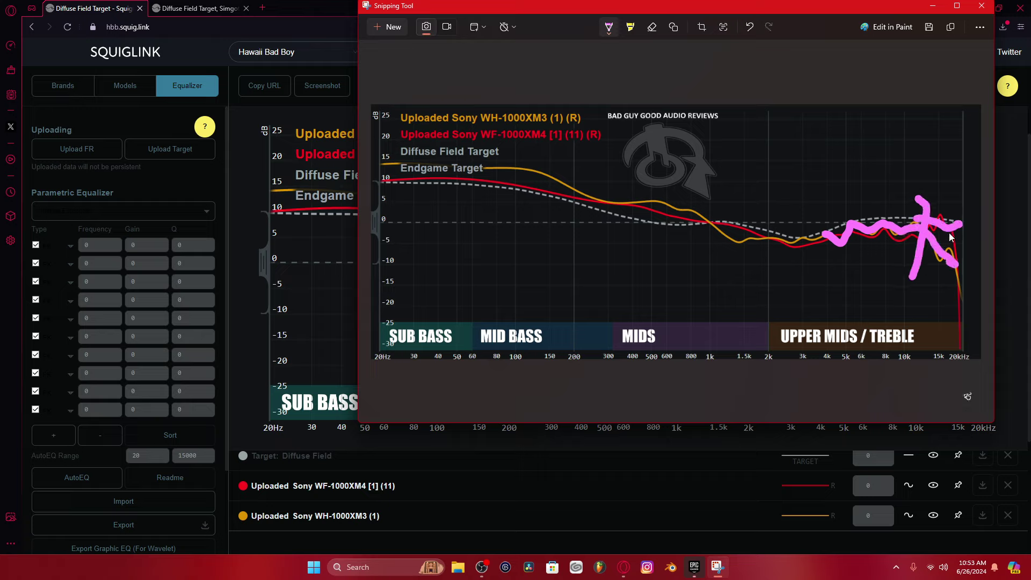
{"action": "key", "text": "ctrl+z"}
{"action": "key", "text": "ctrl+z"}
{"action": "key", "text": "ctrl+z"}
{"action": "mouse_move", "coordinate": [822, 237]}
{"action": "left_mouse_down"}
{"action": "mouse_move", "coordinate": [908, 230]}
{"action": "mouse_move", "coordinate": [956, 262]}
{"action": "left_mouse_up"}
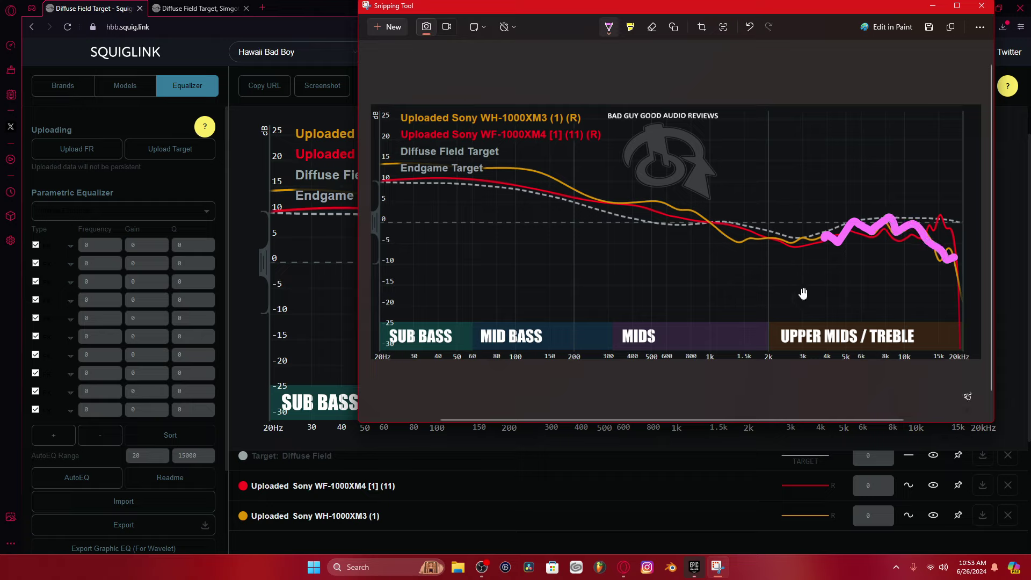
{"action": "key", "text": "ctrl+z"}
Draw a smooth response curve from sub bass through treble across the graph, and undo it.
{"action": "mouse_move", "coordinate": [386, 183]}
{"action": "left_mouse_down"}
{"action": "mouse_move", "coordinate": [424, 164]}
{"action": "mouse_move", "coordinate": [606, 194]}
{"action": "left_mouse_up"}
{"action": "key", "text": "ctrl+z"}
{"action": "mouse_move", "coordinate": [386, 175]}
{"action": "left_mouse_down"}
{"action": "mouse_move", "coordinate": [480, 169]}
{"action": "mouse_move", "coordinate": [755, 241]}
{"action": "left_mouse_up"}
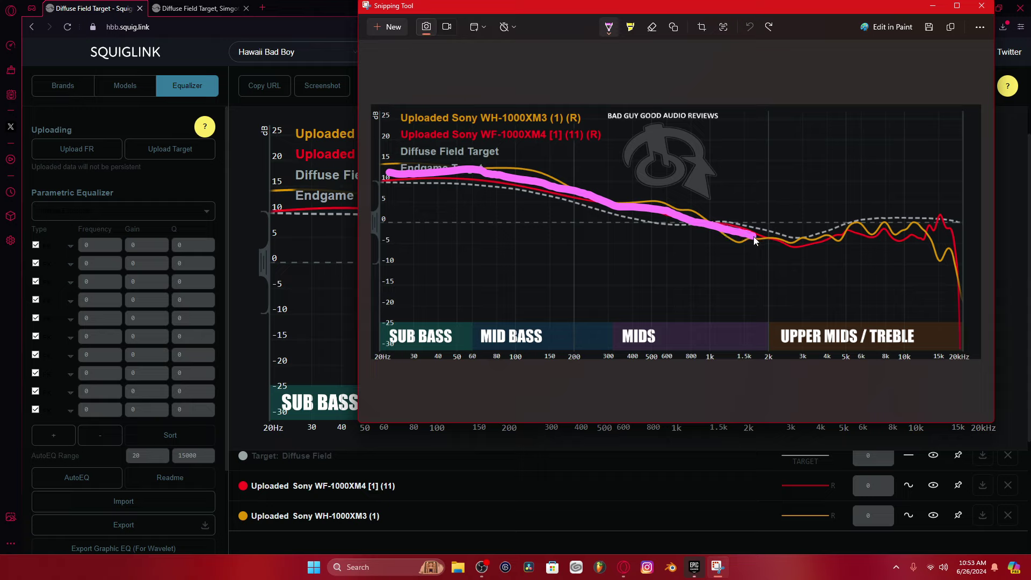
{"action": "left_click_drag", "start_coordinate": [854, 237], "coordinate": [909, 231]}
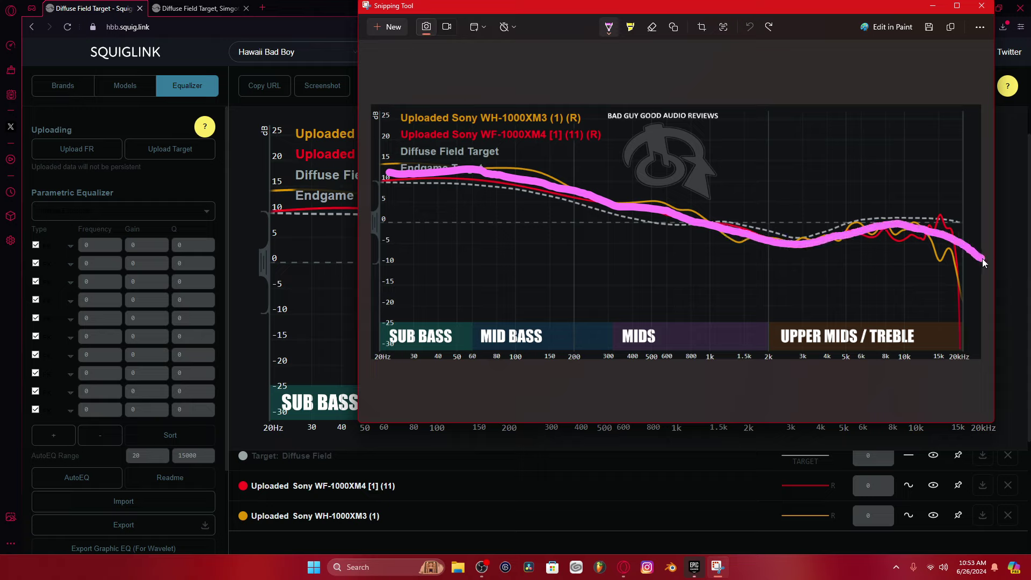
{"action": "left_click_drag", "start_coordinate": [983, 261], "coordinate": [982, 260]}
{"action": "key", "text": "ctrl+z"}
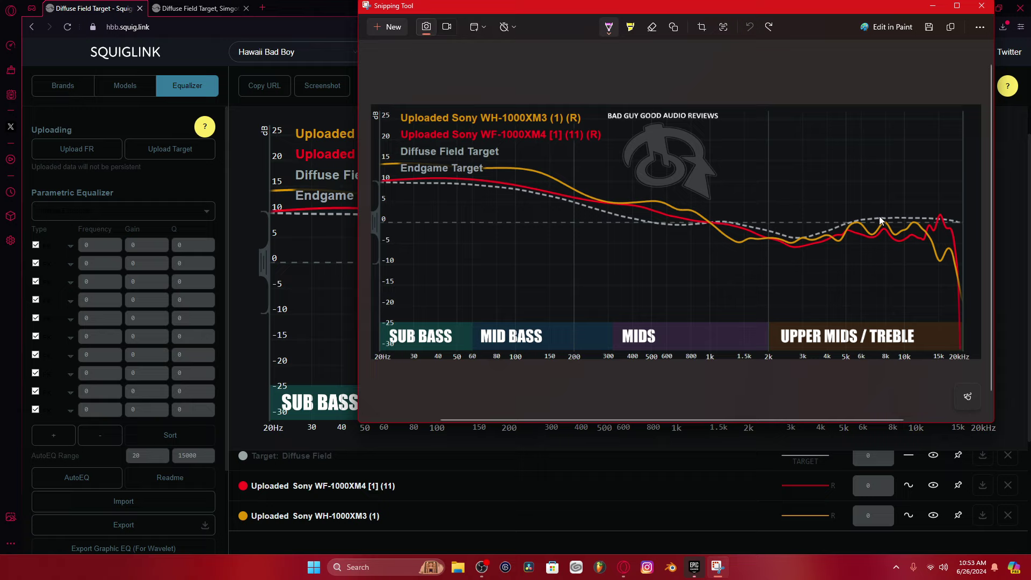
Mark the red WF-1000XM4 label with a short pink stroke beside it, undoing the extra underline.
{"action": "left_click_drag", "start_coordinate": [605, 133], "coordinate": [642, 130]}
{"action": "left_click_drag", "start_coordinate": [475, 142], "coordinate": [513, 145]}
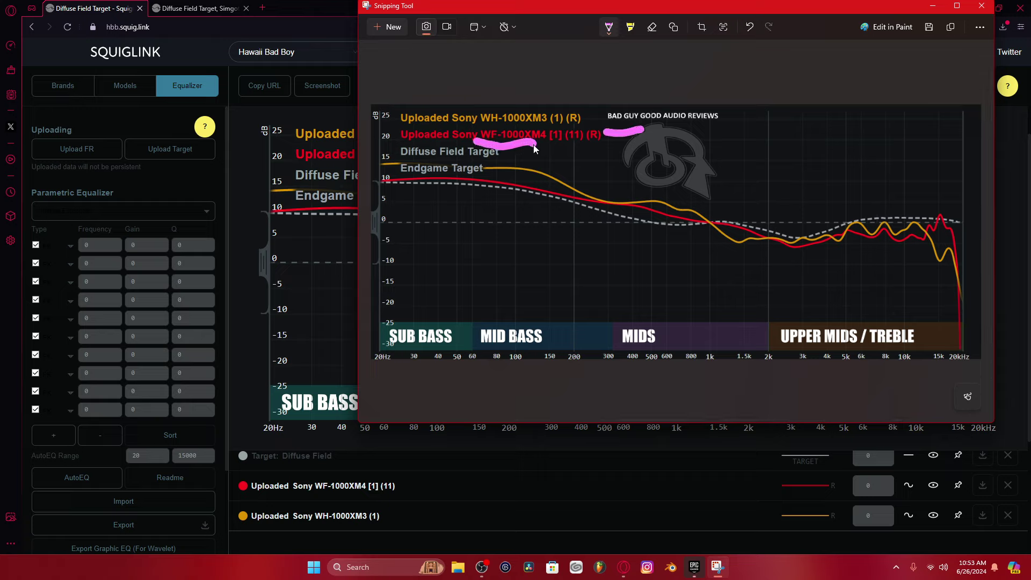
{"action": "key", "text": "ctrl+z"}
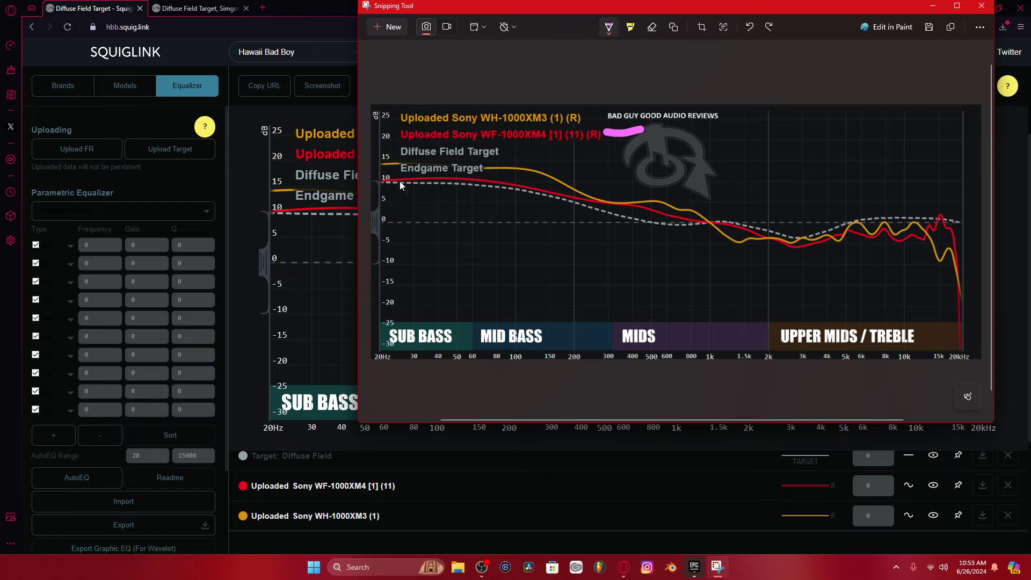
Trace the red WF-1000XM4 curve from sub bass through treble, and undo the trace.
{"action": "left_click_drag", "start_coordinate": [400, 181], "coordinate": [488, 178]}
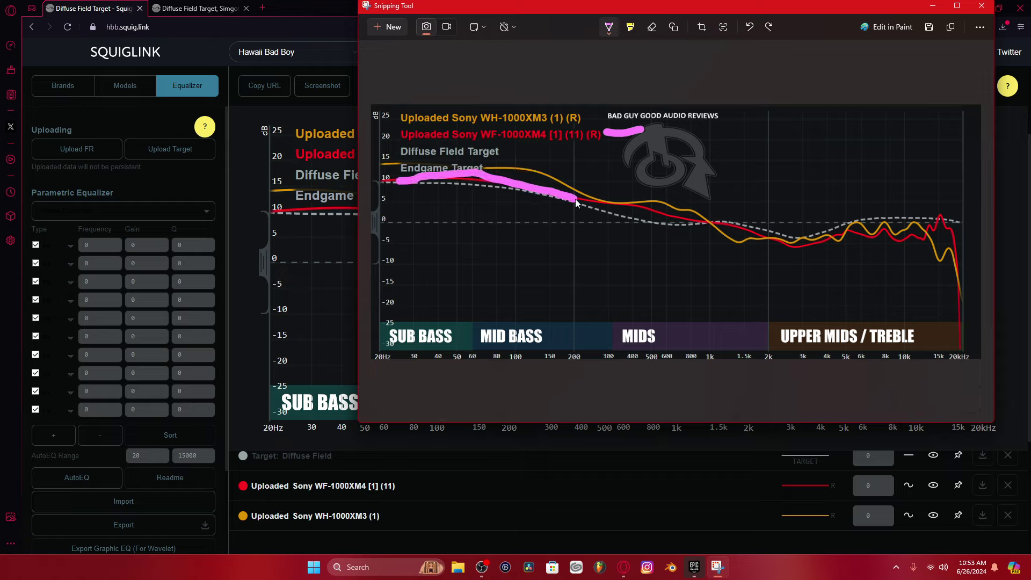
{"action": "left_click_drag", "start_coordinate": [575, 199], "coordinate": [697, 224]}
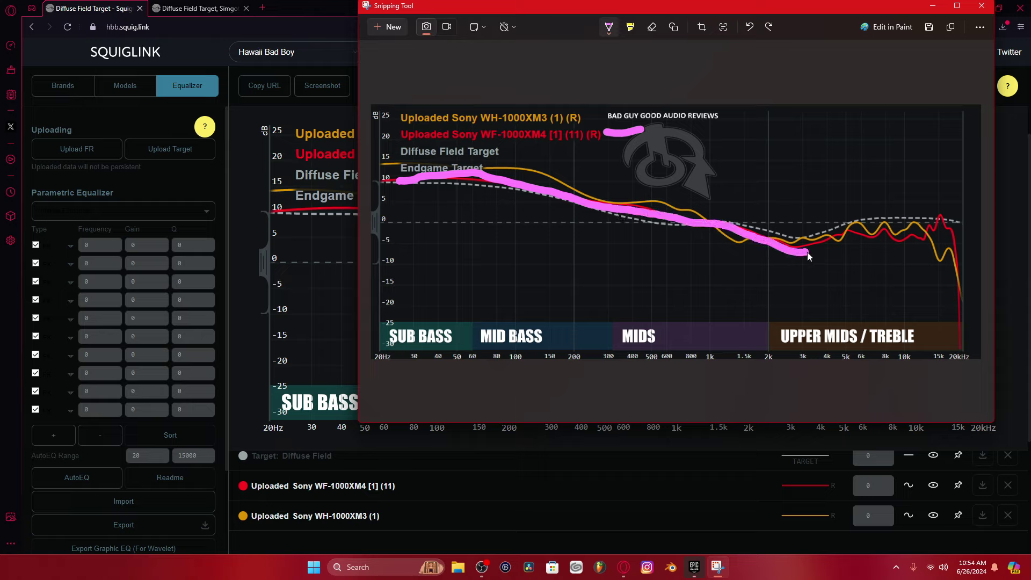
{"action": "left_click_drag", "start_coordinate": [807, 253], "coordinate": [963, 228]}
{"action": "key", "text": "ctrl+z"}
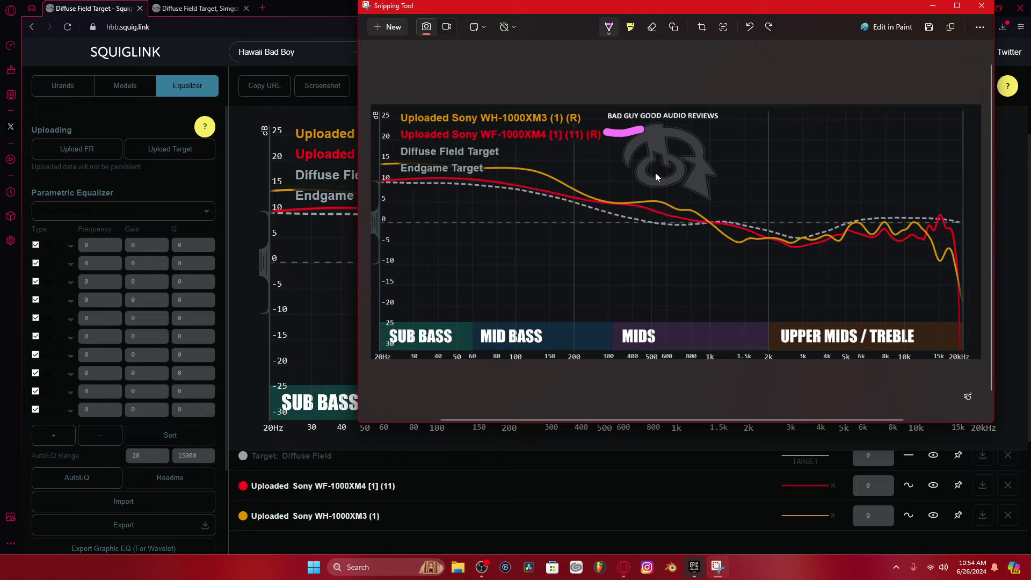
Trace the red curve's treble section from about 4 kHz to 20 kHz, undoing the surplus marks.
{"action": "scroll", "coordinate": [943, 320], "scroll_direction": "up", "scroll_amount": 2}
{"action": "mouse_move", "coordinate": [790, 226]}
{"action": "left_mouse_down"}
{"action": "mouse_move", "coordinate": [852, 225]}
{"action": "mouse_move", "coordinate": [824, 212]}
{"action": "mouse_move", "coordinate": [833, 207]}
{"action": "mouse_move", "coordinate": [890, 229]}
{"action": "mouse_move", "coordinate": [964, 199]}
{"action": "mouse_move", "coordinate": [968, 240]}
{"action": "left_mouse_up"}
{"action": "key", "text": "ctrl+z"}
{"action": "key", "text": "ctrl+z"}
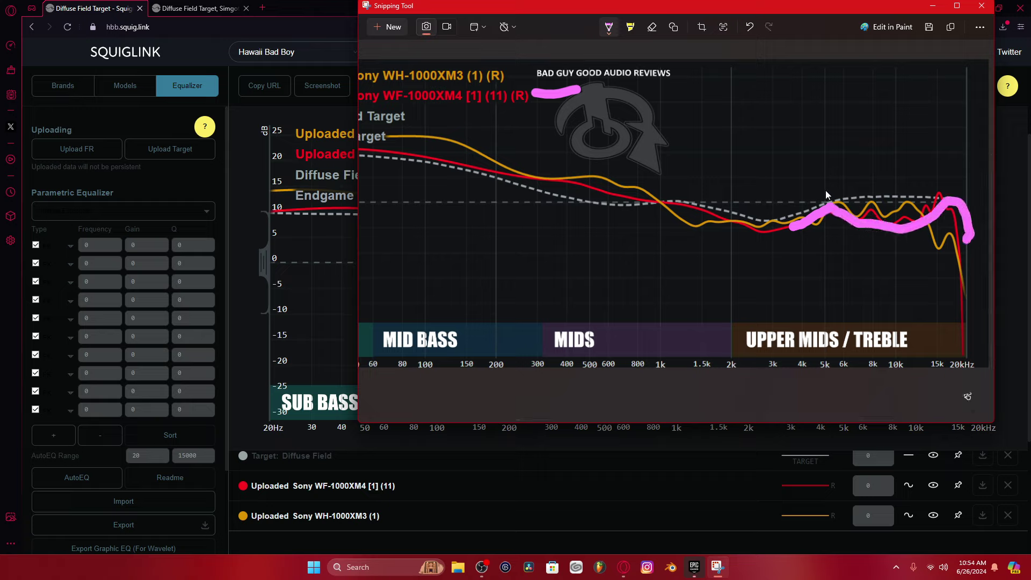
{"action": "key", "text": "ctrl+z"}
Highlight the red curve's treble peaks near 5 kHz and 15 kHz, and undo all the annotations.
{"action": "mouse_move", "coordinate": [802, 199]}
{"action": "left_mouse_down"}
{"action": "mouse_move", "coordinate": [799, 211]}
{"action": "mouse_move", "coordinate": [837, 234]}
{"action": "mouse_move", "coordinate": [812, 179]}
{"action": "mouse_move", "coordinate": [804, 195]}
{"action": "left_mouse_up"}
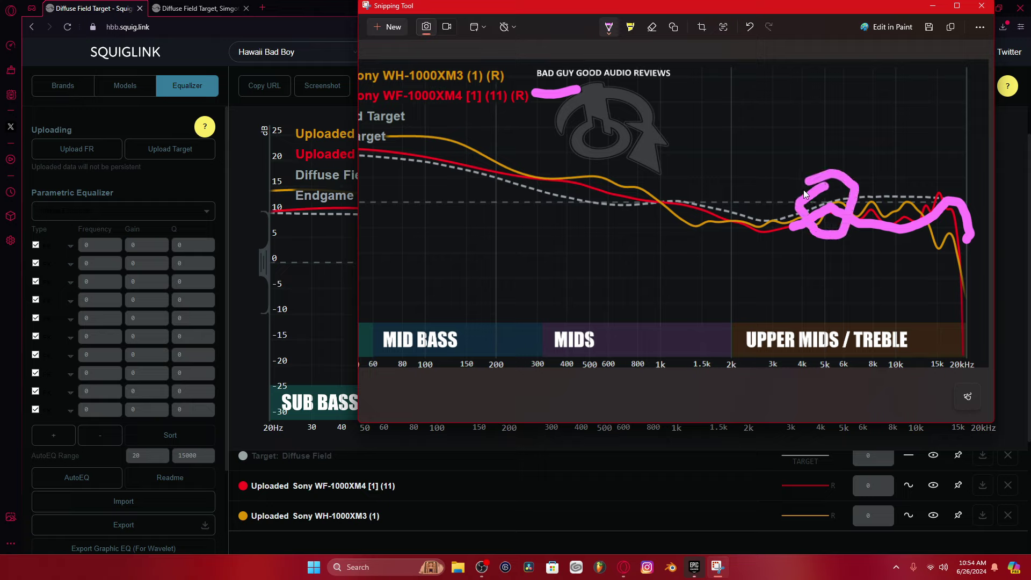
{"action": "key", "text": "ctrl+z"}
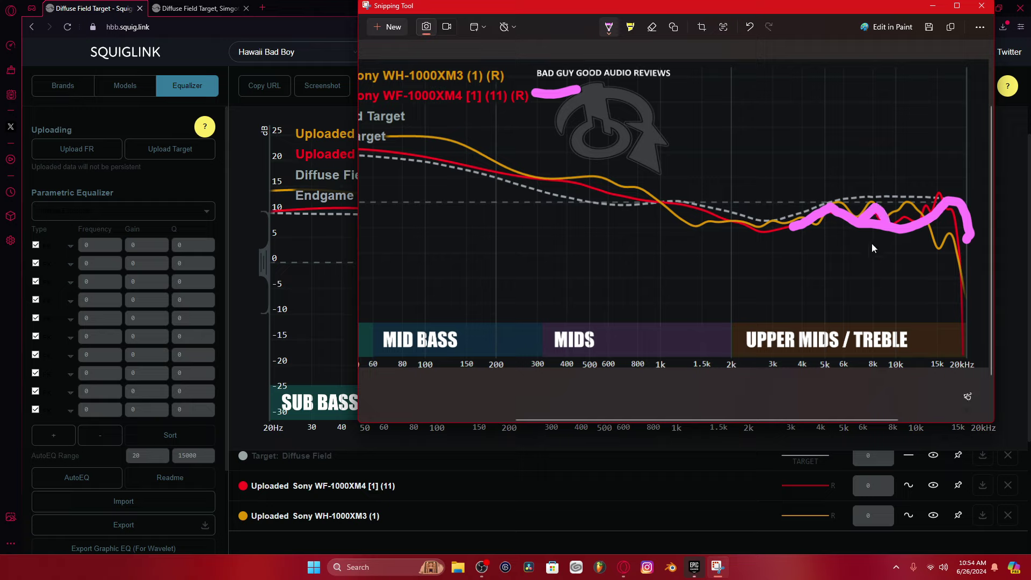
{"action": "key", "text": "ctrl+z"}
{"action": "mouse_move", "coordinate": [919, 221]}
{"action": "left_mouse_down"}
{"action": "mouse_move", "coordinate": [939, 200]}
{"action": "mouse_move", "coordinate": [954, 226]}
{"action": "left_mouse_up"}
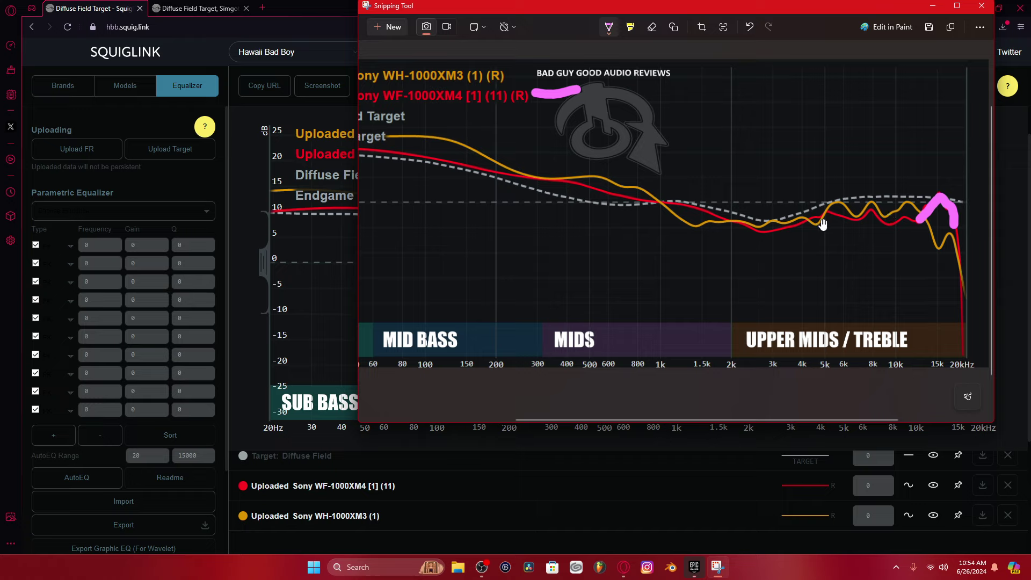
{"action": "key", "text": "ctrl+z"}
{"action": "key", "text": "ctrl+z"}
Draw a smooth treble curve from about 4 kHz to 20 kHz over the graph, and undo it.
{"action": "left_click_drag", "start_coordinate": [793, 229], "coordinate": [815, 214]}
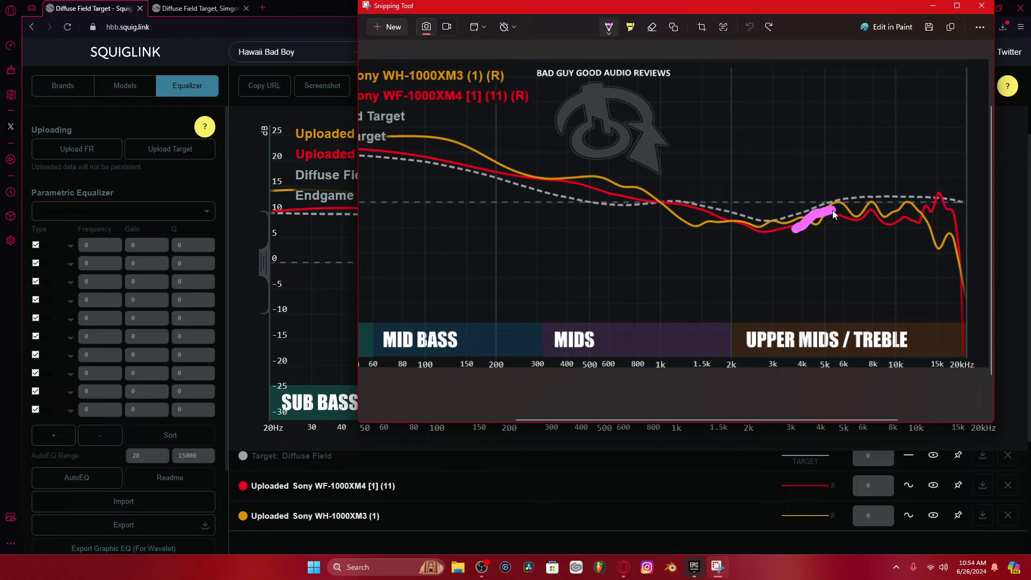
{"action": "key", "text": "ctrl+z"}
{"action": "mouse_move", "coordinate": [791, 229]}
{"action": "left_mouse_down"}
{"action": "mouse_move", "coordinate": [820, 208]}
{"action": "mouse_move", "coordinate": [878, 203]}
{"action": "mouse_move", "coordinate": [951, 226]}
{"action": "left_mouse_up"}
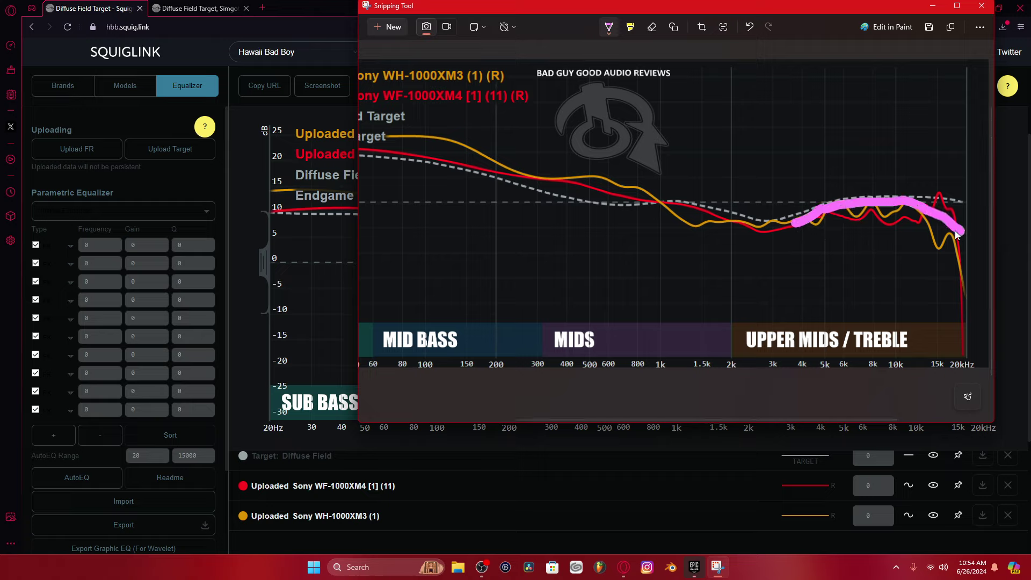
{"action": "key", "text": "ctrl+z"}
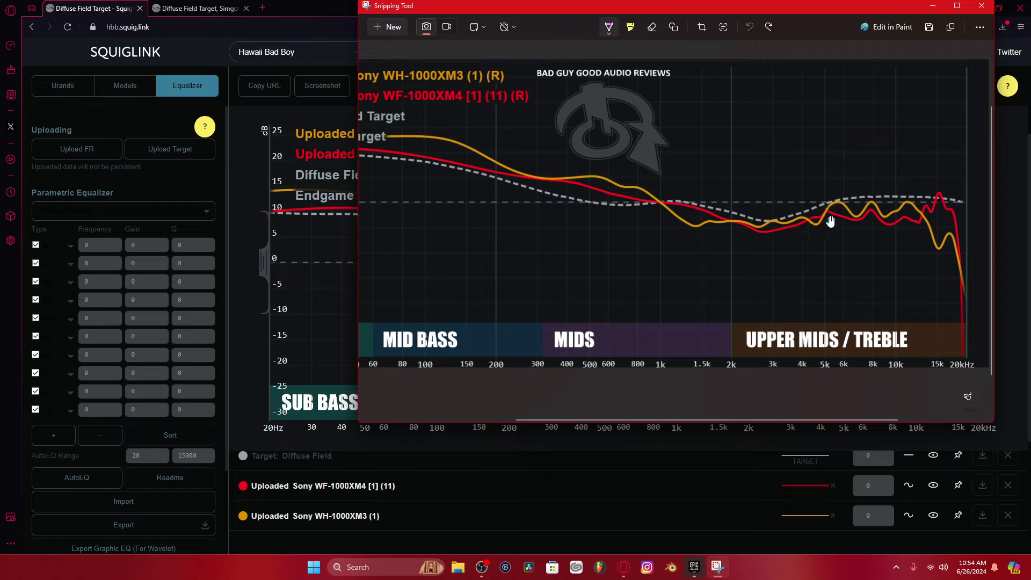
Mark the red curve's peak around 5 kHz with a pink stroke, and close the snip.
{"action": "mouse_move", "coordinate": [821, 219]}
{"action": "left_mouse_down"}
{"action": "mouse_move", "coordinate": [829, 205]}
{"action": "mouse_move", "coordinate": [859, 221]}
{"action": "mouse_move", "coordinate": [863, 211]}
{"action": "left_mouse_up"}
{"action": "key", "text": "ctrl+z"}
{"action": "mouse_move", "coordinate": [798, 228]}
{"action": "left_mouse_down"}
{"action": "mouse_move", "coordinate": [829, 215]}
{"action": "mouse_move", "coordinate": [861, 226]}
{"action": "left_mouse_up"}
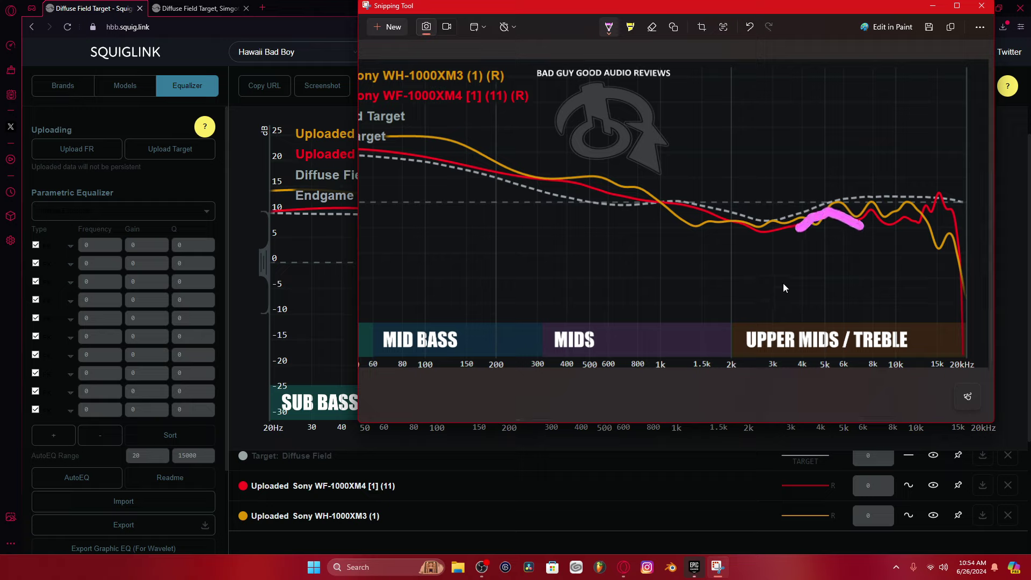
{"action": "left_click", "coordinate": [974, 8]}
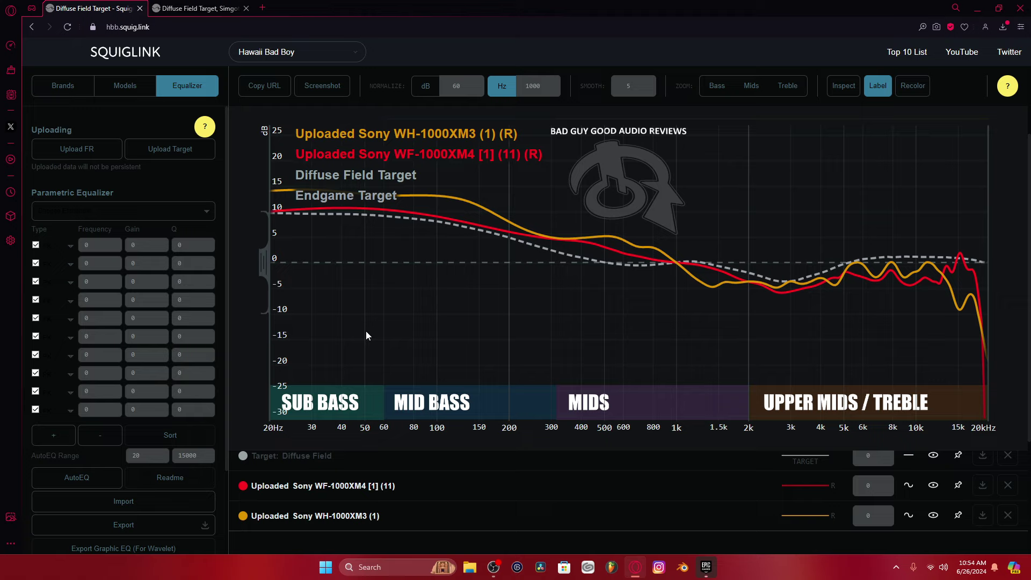
Compare the Sony WH-1000XM3 and WF-1000XM4 graph with the Beyerdynamic DT 990 and Simgot EM6L graph by alternating between them.
{"action": "left_click", "coordinate": [195, 8]}
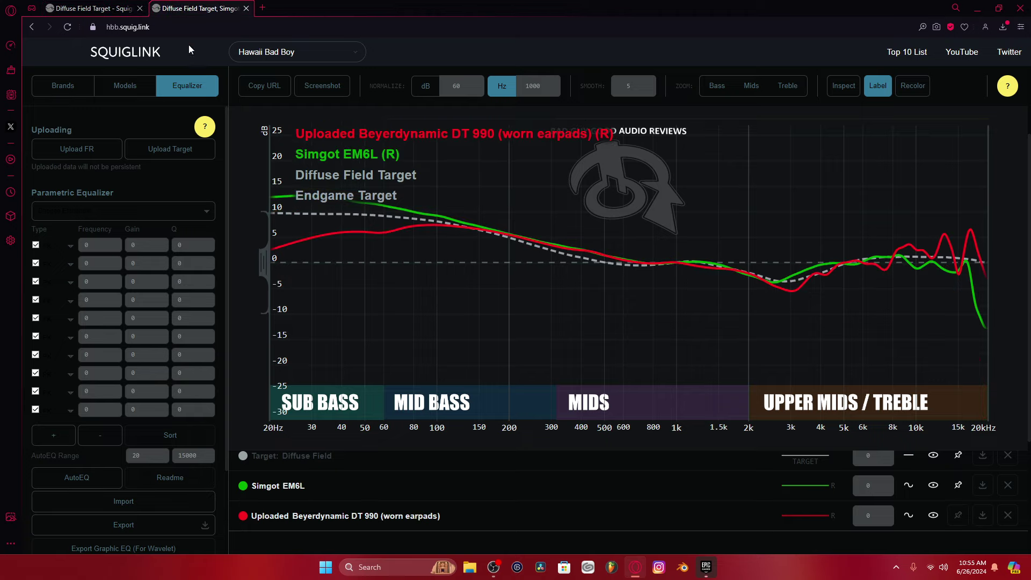
{"action": "left_click", "coordinate": [113, 7]}
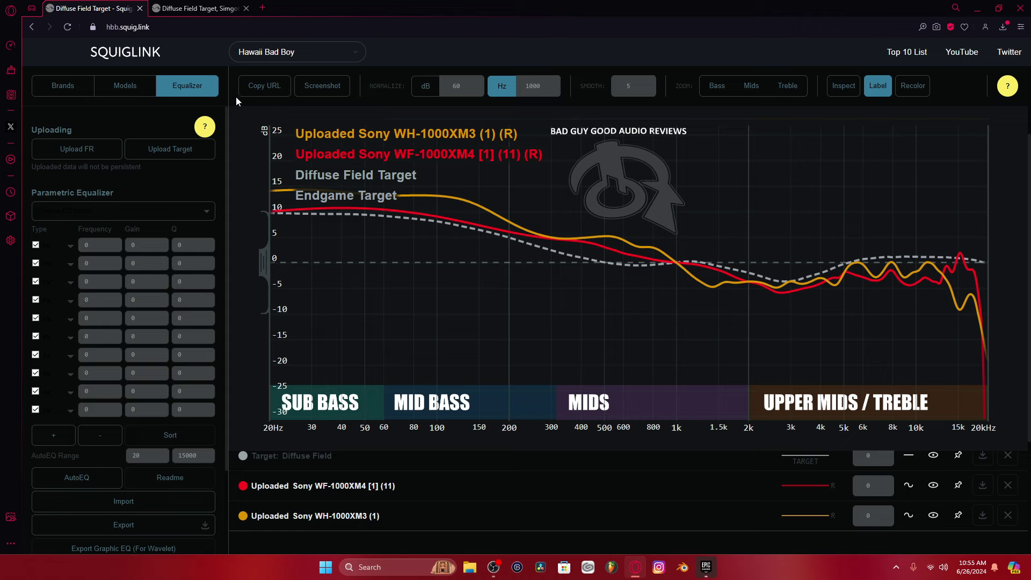
{"action": "key", "text": "ctrl+Tab"}
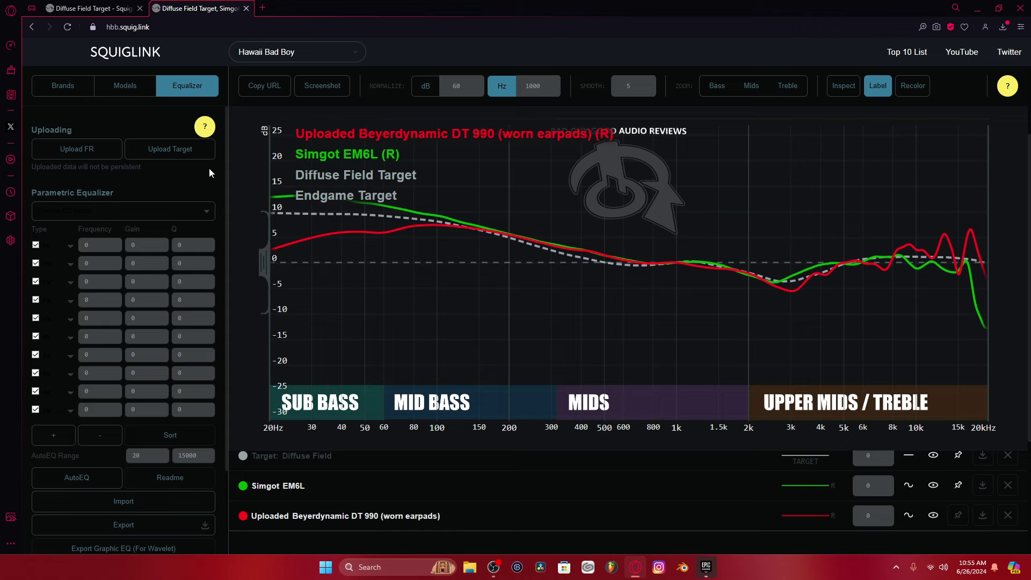
{"action": "left_click", "coordinate": [106, 9]}
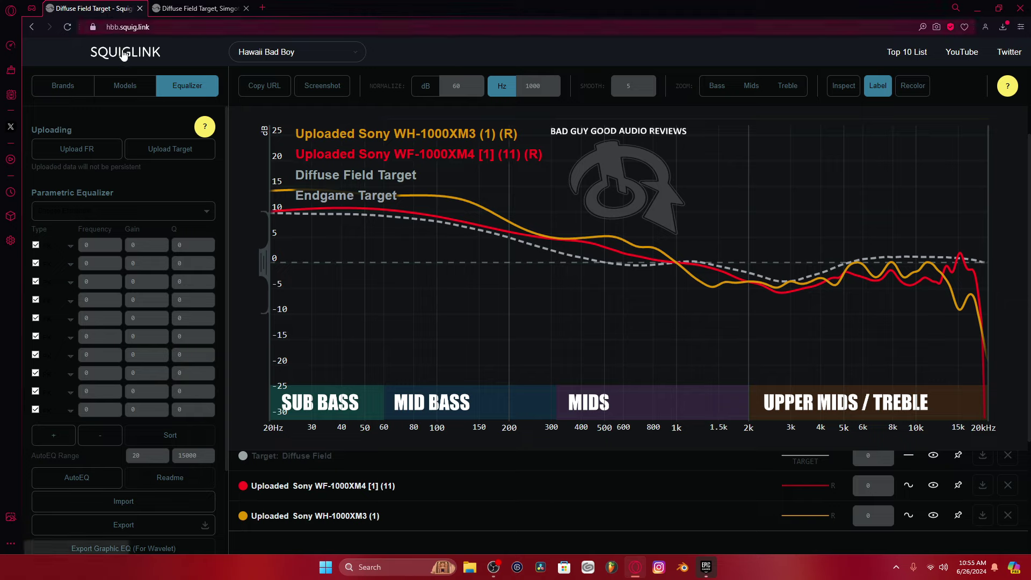
{"action": "left_click", "coordinate": [196, 8]}
{"action": "left_click", "coordinate": [118, 8]}
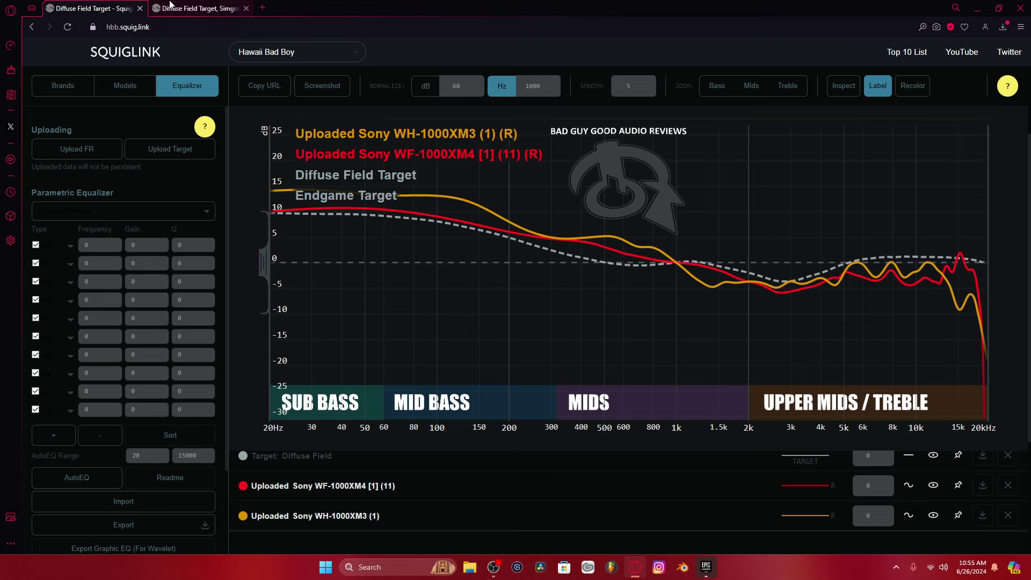
{"action": "left_click", "coordinate": [196, 8]}
{"action": "left_click", "coordinate": [118, 8]}
{"action": "left_click", "coordinate": [196, 8]}
{"action": "left_click", "coordinate": [118, 8]}
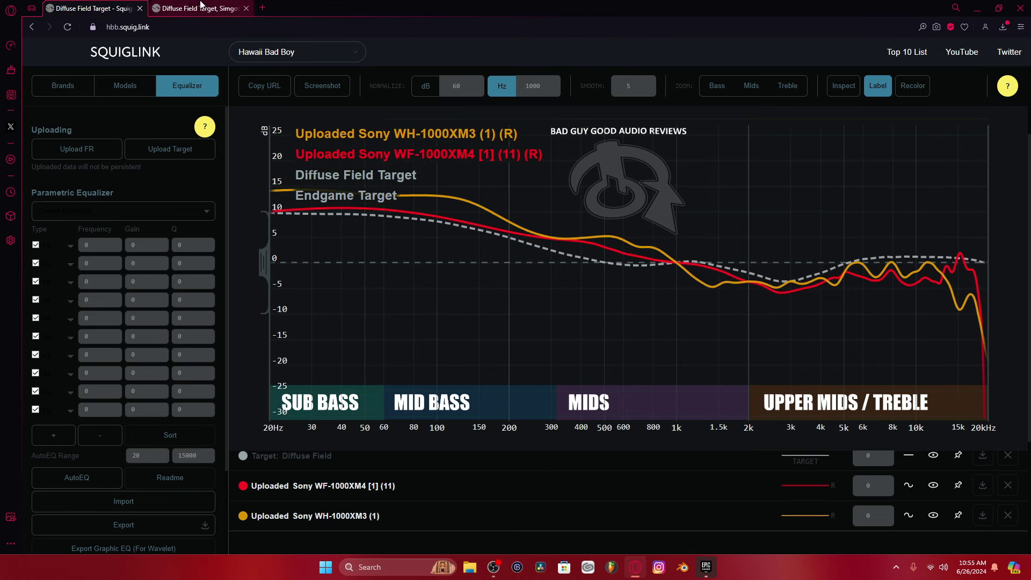
Close the tab with the Sony WH-1000XM3 and WF-1000XM4 graph, keeping the DT 990 and EM6L graph open.
{"action": "left_click", "coordinate": [196, 8]}
{"action": "left_click", "coordinate": [118, 8]}
{"action": "left_click", "coordinate": [147, 8]}
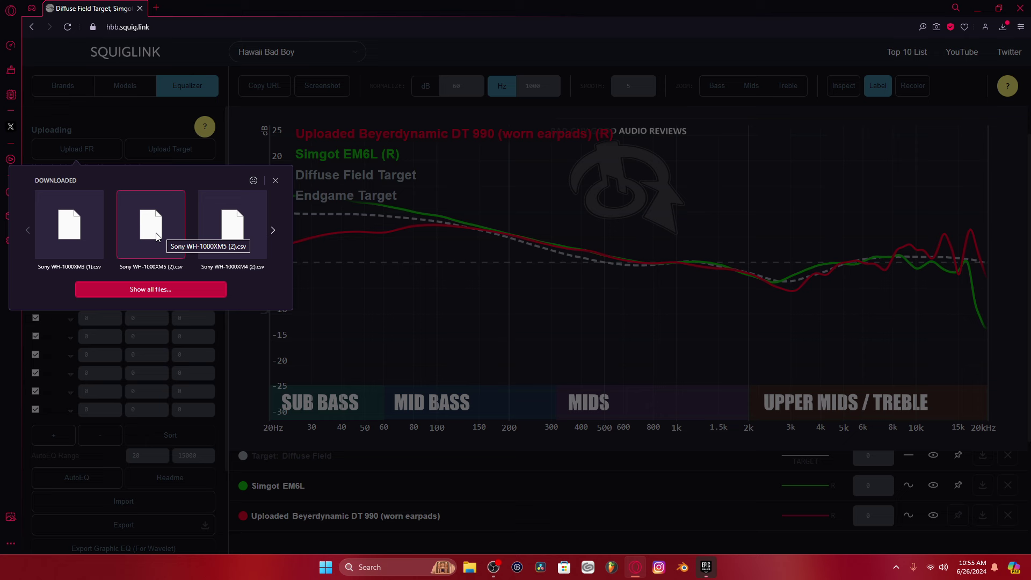
Upload the frequency response file Sony WH-1000XM5 (2).csv and recolor its curve orange.
{"action": "left_click", "coordinate": [150, 237]}
{"action": "scroll", "coordinate": [339, 471], "scroll_direction": "down", "scroll_amount": 2}
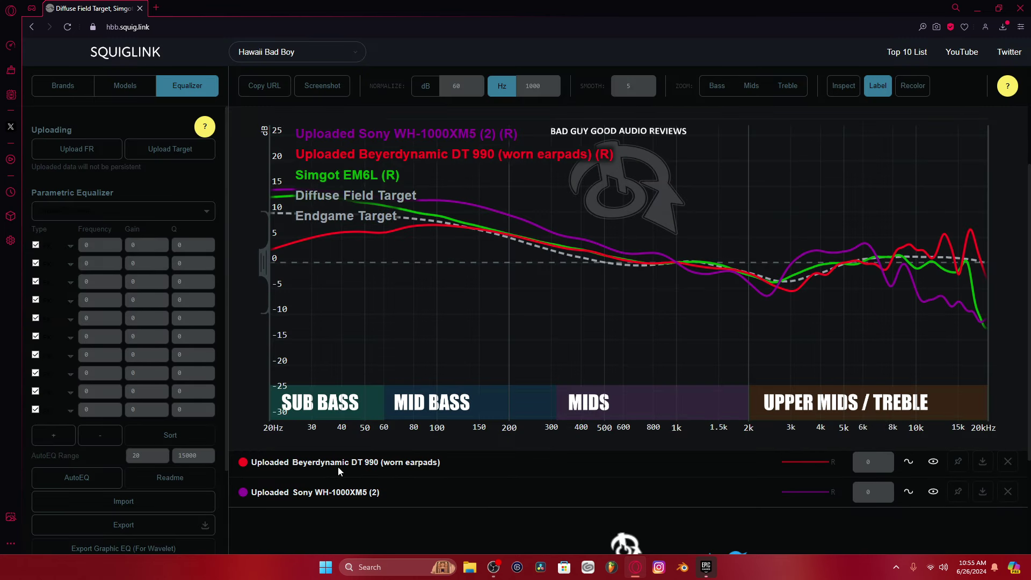
{"action": "left_click", "coordinate": [244, 496]}
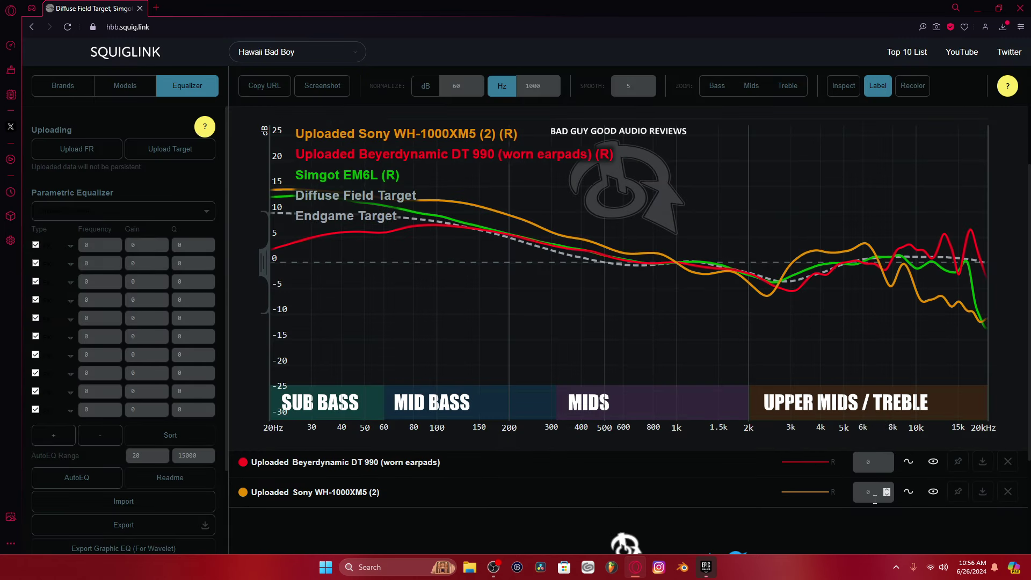
Upload the frequency response file Sony WH-1000XM4 (2).csv and recolor its curve purple.
{"action": "scroll", "coordinate": [947, 502], "scroll_direction": "up", "scroll_amount": 1}
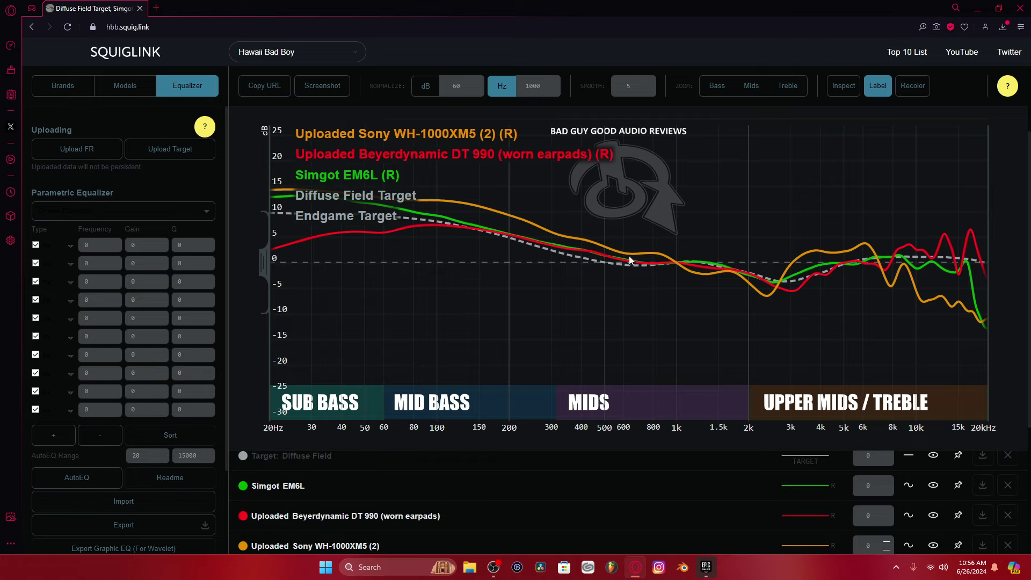
{"action": "left_click", "coordinate": [77, 149]}
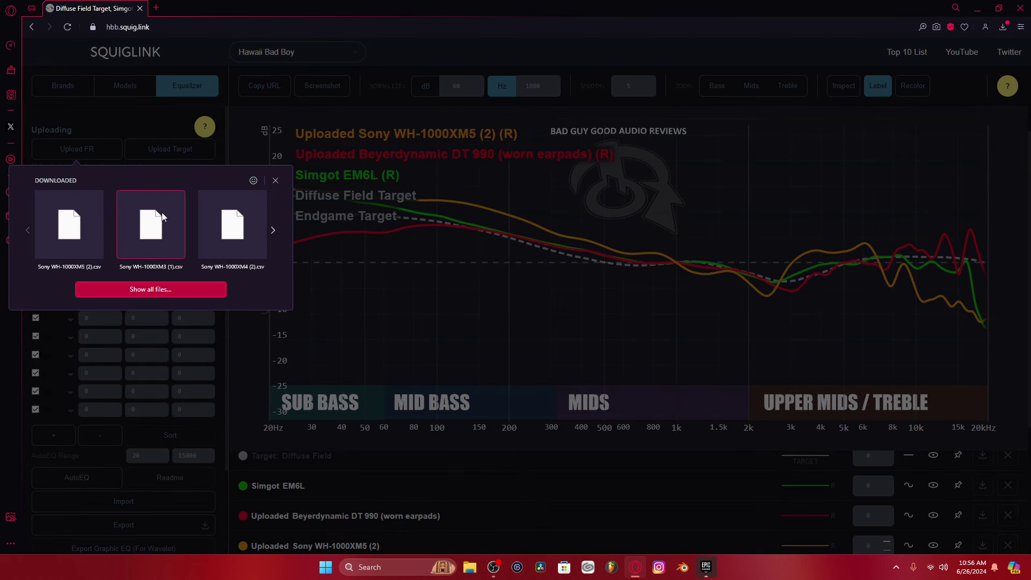
{"action": "left_click", "coordinate": [228, 238]}
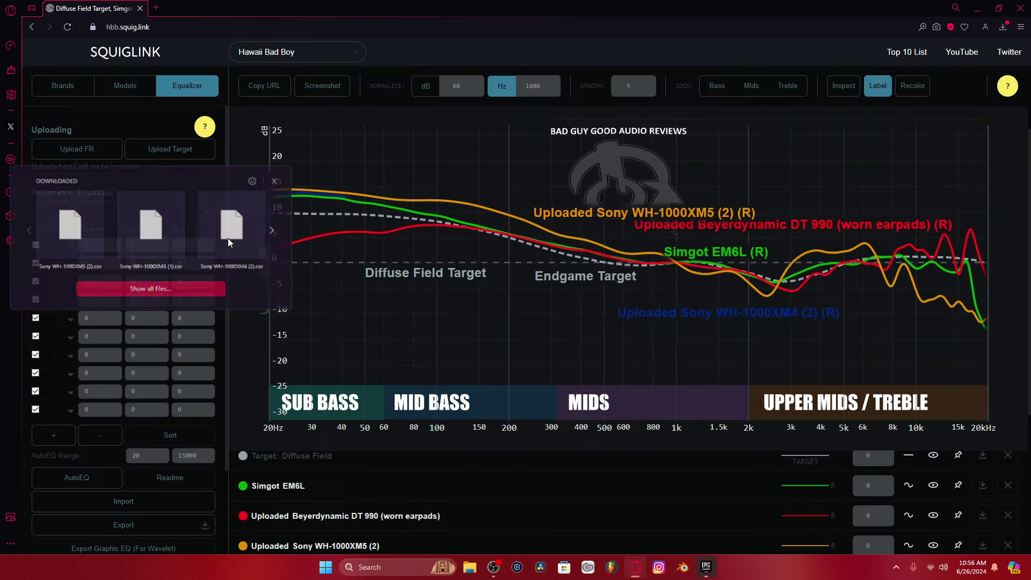
{"action": "scroll", "coordinate": [248, 510], "scroll_direction": "down", "scroll_amount": 1}
{"action": "left_click", "coordinate": [244, 524]}
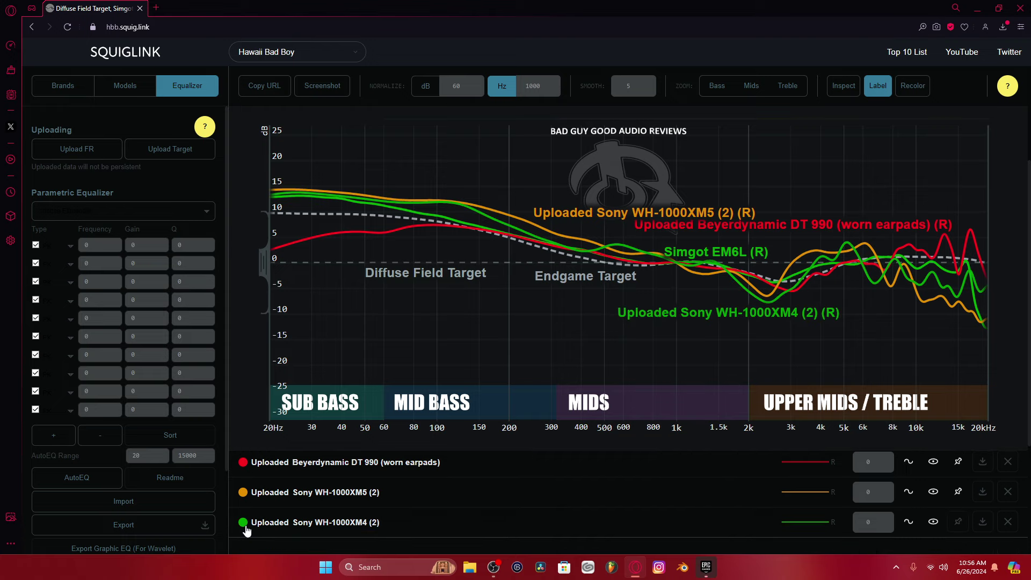
{"action": "left_click", "coordinate": [245, 525]}
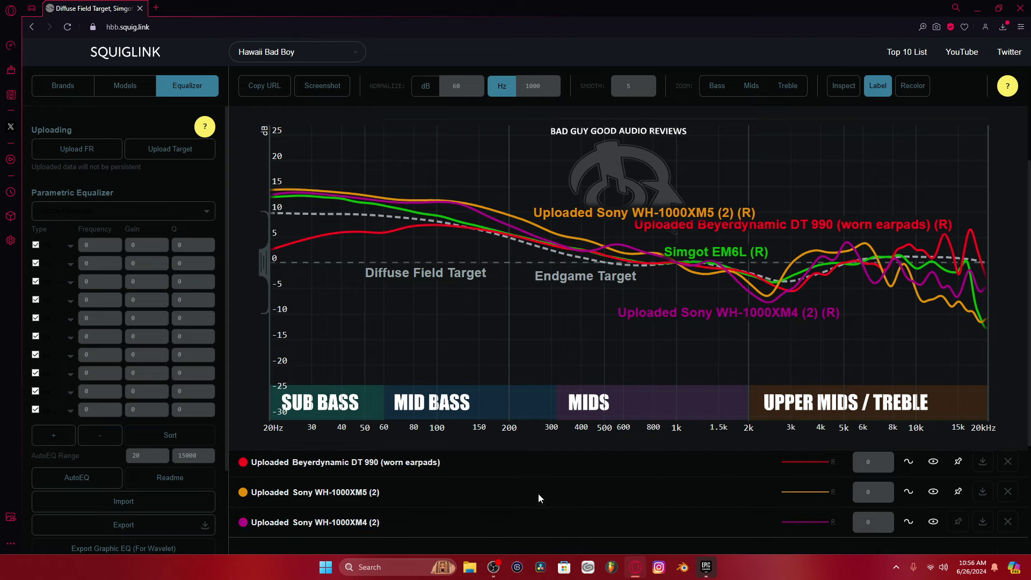
Hide the Simgot EM6L and Beyerdynamic DT 990 curves, and pin the Sony WH-1000XM4 curve.
{"action": "scroll", "coordinate": [539, 499], "scroll_direction": "up", "scroll_amount": 1}
{"action": "left_click", "coordinate": [931, 515]}
{"action": "left_click", "coordinate": [930, 485]}
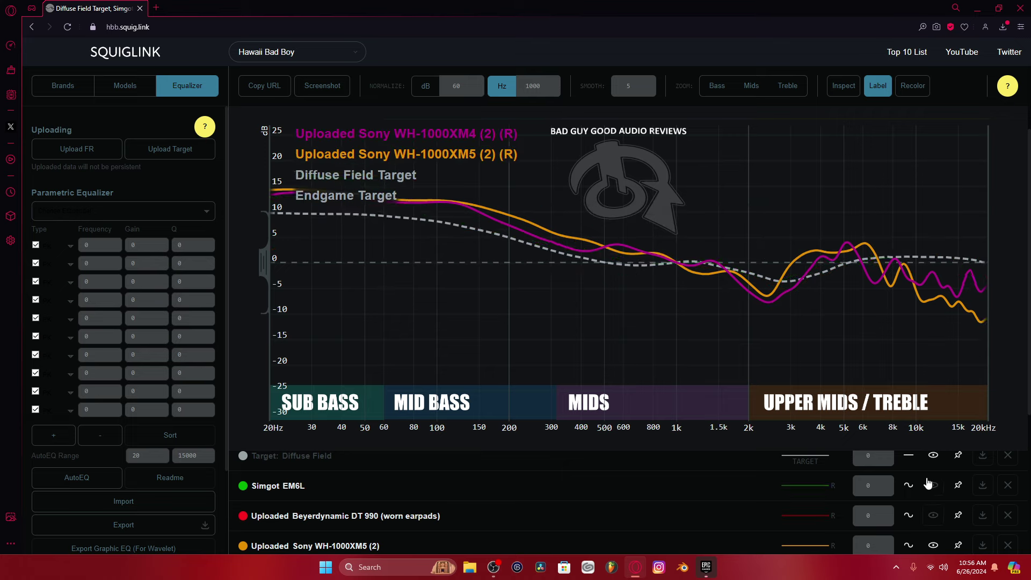
{"action": "scroll", "coordinate": [495, 442], "scroll_direction": "down", "scroll_amount": 2}
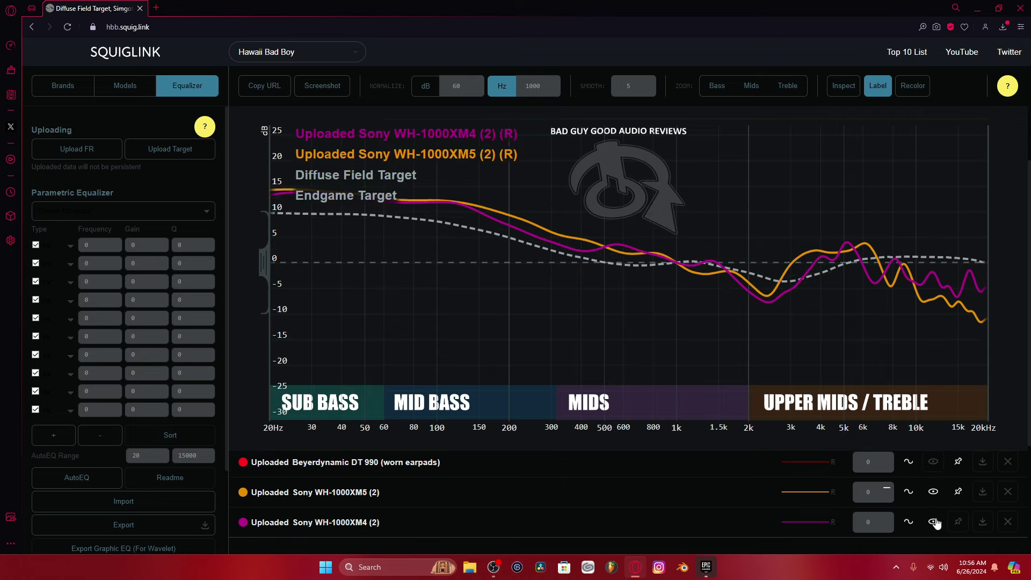
{"action": "left_click", "coordinate": [957, 522]}
Upload the frequency response file Sony WH-1000XM3 (1).csv and recolor its curve bright green.
{"action": "left_click", "coordinate": [87, 154]}
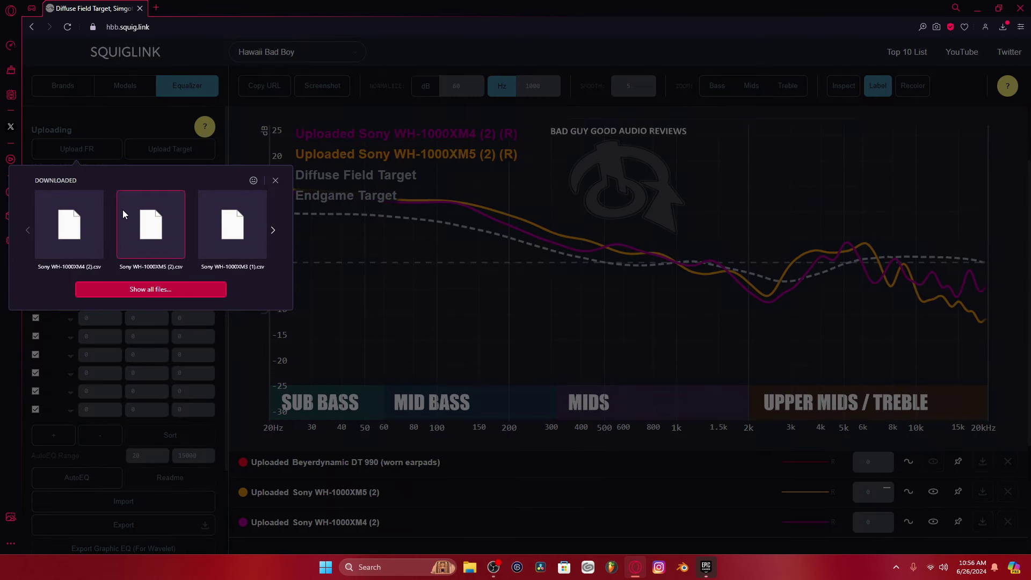
{"action": "left_click", "coordinate": [222, 230]}
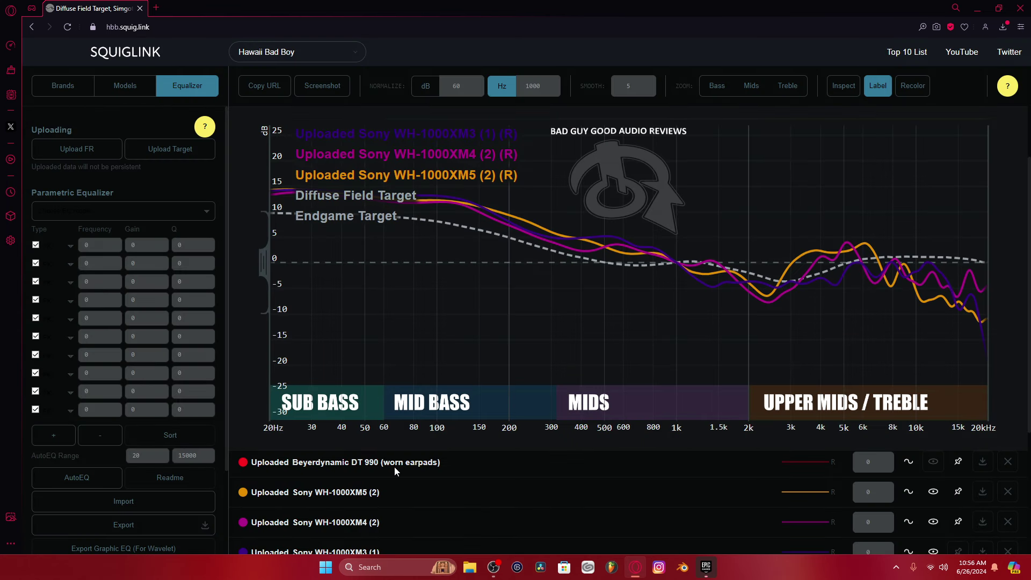
{"action": "left_click", "coordinate": [243, 498]}
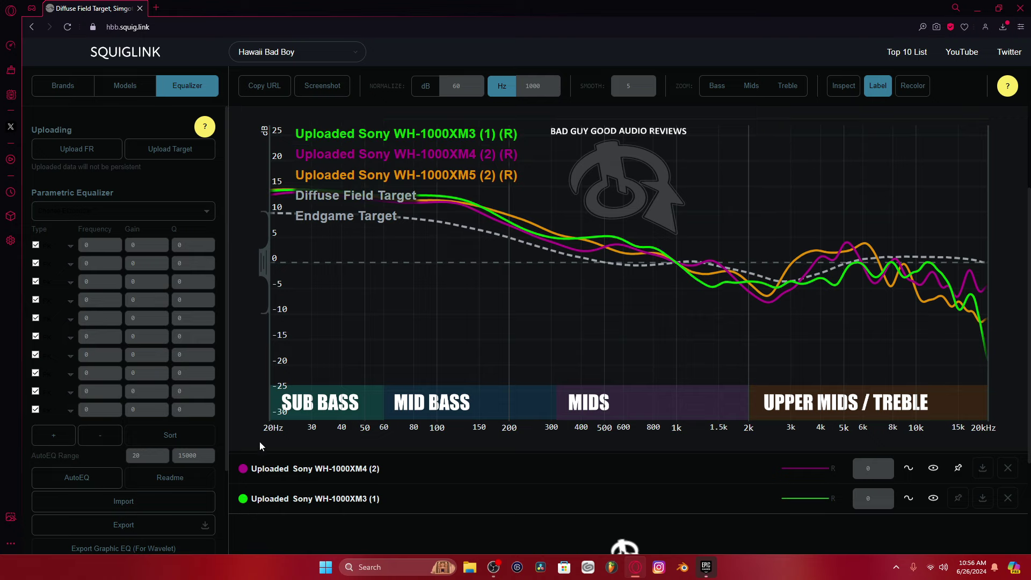
Capture a rectangular snip of the graph with the three Sony curves and open it in Snipping Tool for markup.
{"action": "key", "text": "super+shift+s"}
{"action": "left_click_drag", "start_coordinate": [265, 89], "coordinate": [1001, 440]}
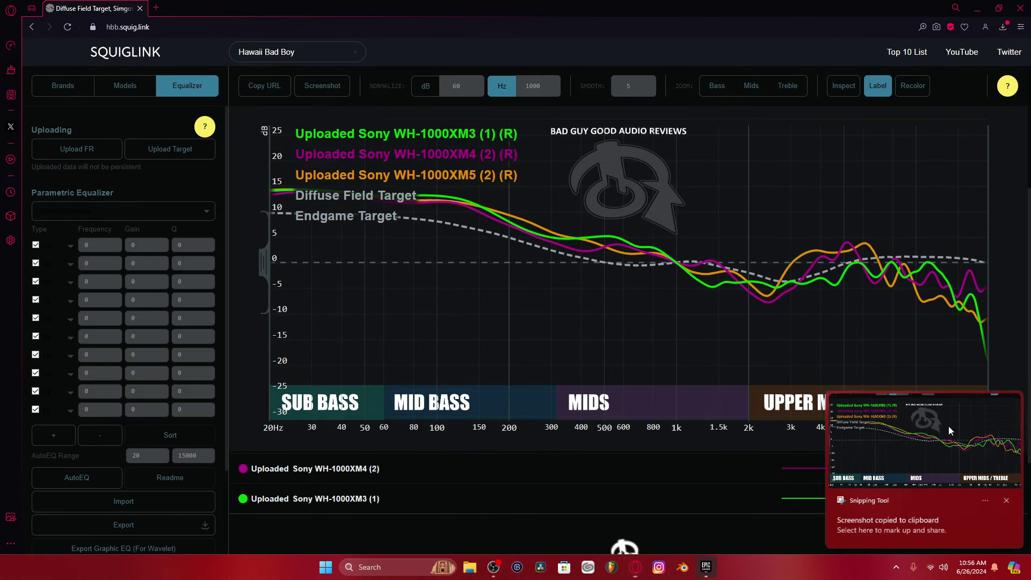
{"action": "left_click_drag", "start_coordinate": [581, 227], "coordinate": [426, 67]}
Highlight the WH-1000XM4 and WH-1000XM5 rises between about 3 kHz and 7 kHz, and undo both strokes.
{"action": "mouse_move", "coordinate": [679, 309]}
{"action": "left_mouse_down"}
{"action": "mouse_move", "coordinate": [718, 283]}
{"action": "mouse_move", "coordinate": [745, 306]}
{"action": "left_mouse_up"}
{"action": "left_click_drag", "start_coordinate": [665, 294], "coordinate": [745, 274]}
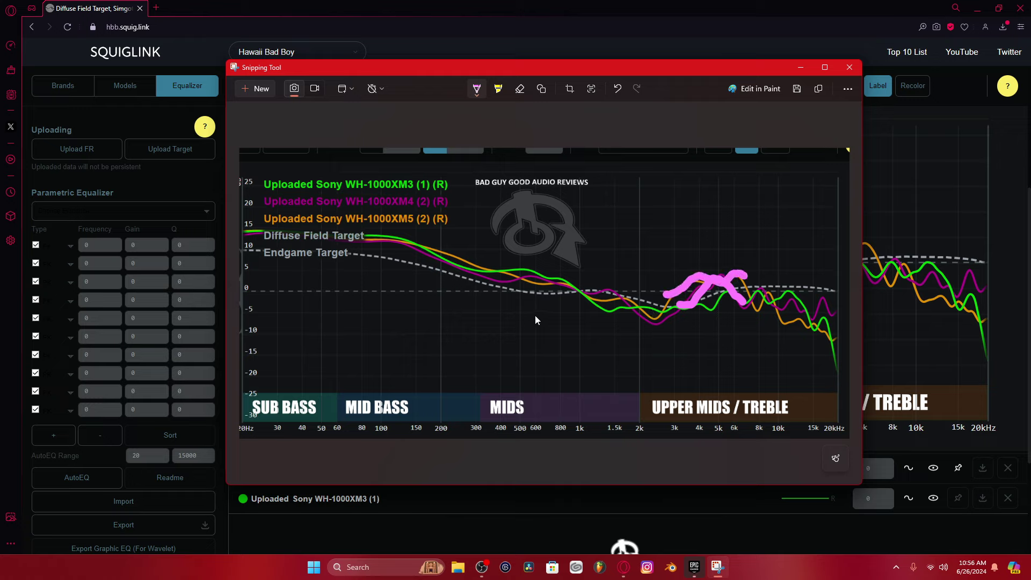
{"action": "key", "text": "ctrl+z"}
{"action": "key", "text": "ctrl+z"}
Trace the curves from 20 Hz to about 2 kHz, circle the upper-mid and treble regions, and undo all the strokes.
{"action": "mouse_move", "coordinate": [247, 236]}
{"action": "left_mouse_down"}
{"action": "mouse_move", "coordinate": [543, 273]}
{"action": "mouse_move", "coordinate": [580, 300]}
{"action": "mouse_move", "coordinate": [652, 321]}
{"action": "left_mouse_up"}
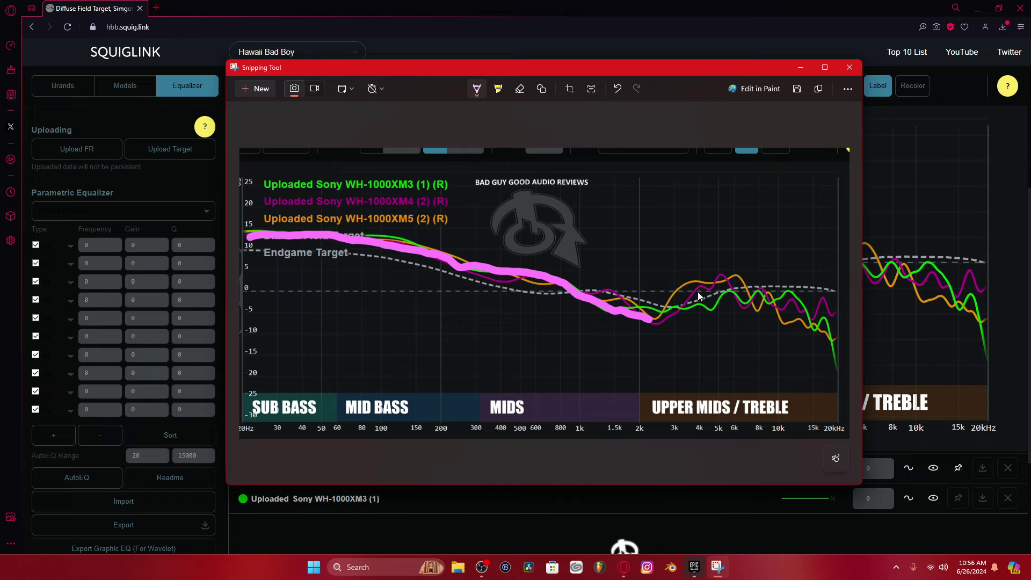
{"action": "mouse_move", "coordinate": [721, 256]}
{"action": "left_mouse_down"}
{"action": "mouse_move", "coordinate": [669, 338]}
{"action": "mouse_move", "coordinate": [751, 284]}
{"action": "mouse_move", "coordinate": [721, 252]}
{"action": "left_mouse_up"}
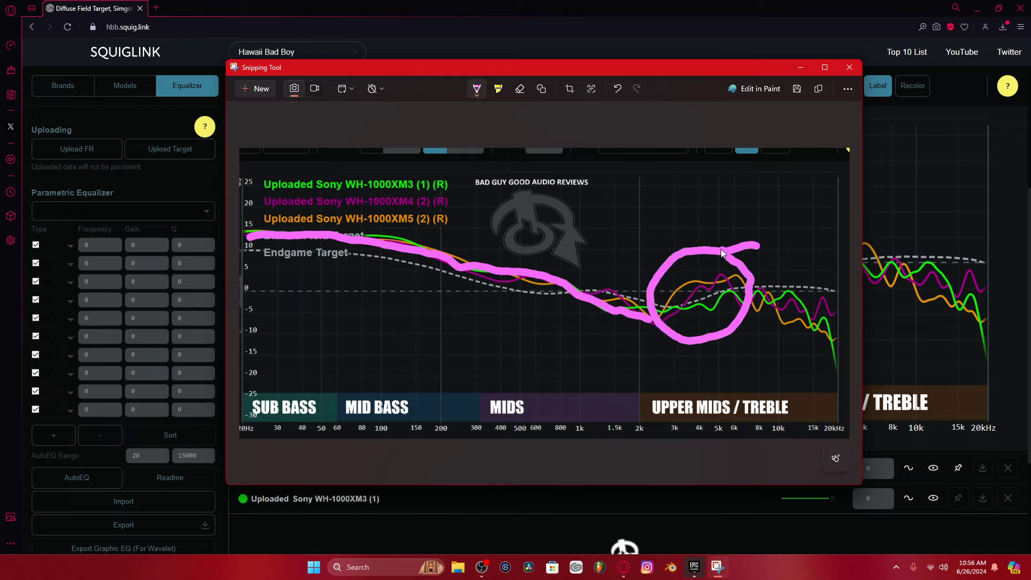
{"action": "mouse_move", "coordinate": [819, 279]}
{"action": "left_mouse_down"}
{"action": "mouse_move", "coordinate": [765, 319]}
{"action": "mouse_move", "coordinate": [832, 338]}
{"action": "mouse_move", "coordinate": [811, 263]}
{"action": "left_mouse_up"}
{"action": "key", "text": "ctrl+z"}
{"action": "key", "text": "ctrl+z"}
{"action": "key", "text": "ctrl+z"}
{"action": "key", "text": "ctrl+z"}
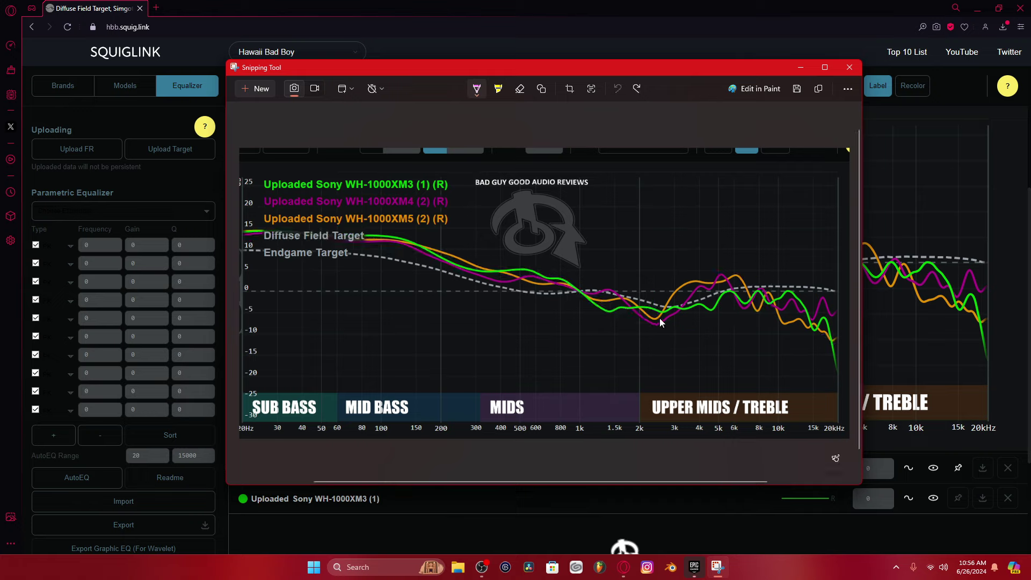
Trace the purple WH-1000XM4 curve from about 2 kHz to 6 kHz, mark its 5 kHz peak, and undo both strokes.
{"action": "mouse_move", "coordinate": [670, 322]}
{"action": "left_mouse_down"}
{"action": "mouse_move", "coordinate": [718, 283]}
{"action": "mouse_move", "coordinate": [743, 314]}
{"action": "left_mouse_up"}
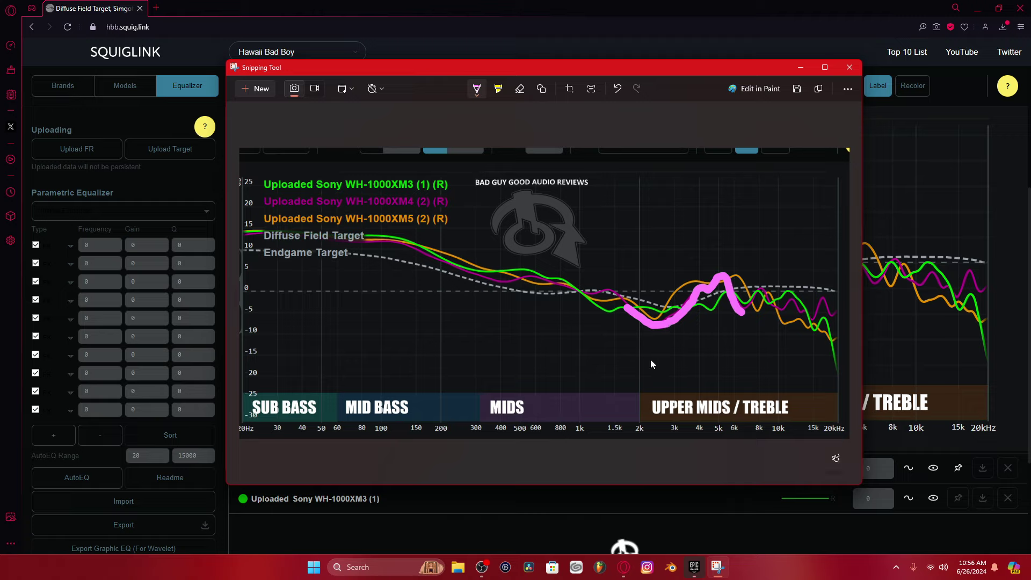
{"action": "key", "text": "ctrl+z"}
{"action": "mouse_move", "coordinate": [689, 295]}
{"action": "left_mouse_down"}
{"action": "mouse_move", "coordinate": [724, 277]}
{"action": "mouse_move", "coordinate": [731, 285]}
{"action": "left_mouse_up"}
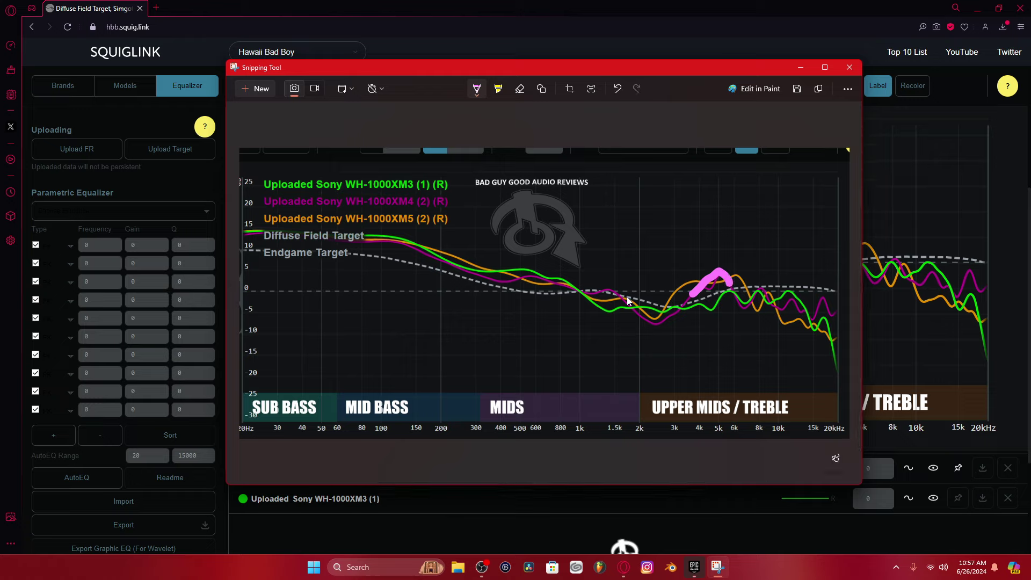
{"action": "key", "text": "ctrl+z"}
Retrace the WH-1000XM4 dip and peak, draw a smoother comparison curve from about 1 kHz to 10 kHz, and undo all the strokes.
{"action": "mouse_move", "coordinate": [621, 295]}
{"action": "left_mouse_down"}
{"action": "mouse_move", "coordinate": [661, 322]}
{"action": "mouse_move", "coordinate": [719, 275]}
{"action": "mouse_move", "coordinate": [749, 306]}
{"action": "left_mouse_up"}
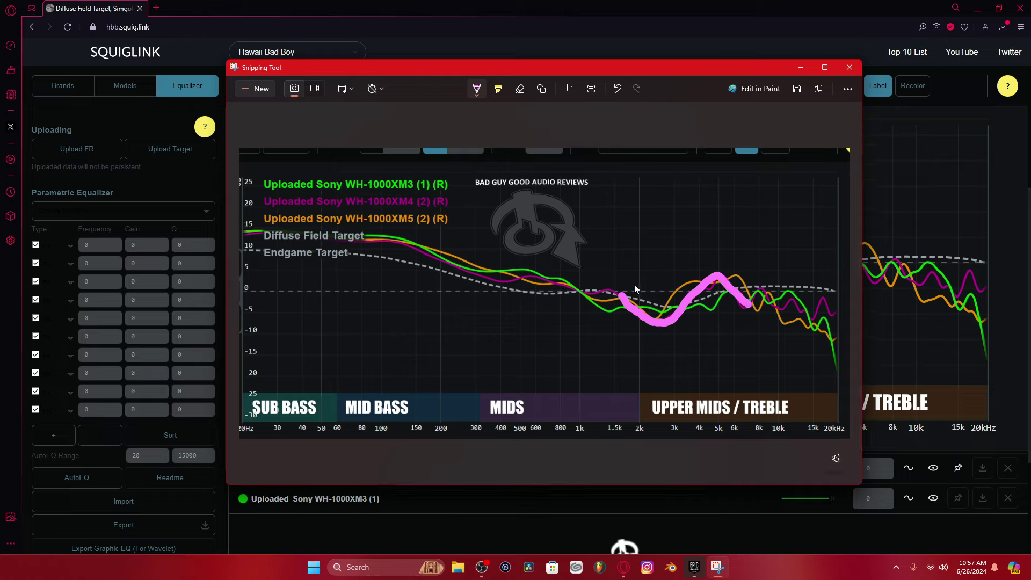
{"action": "mouse_move", "coordinate": [588, 294]}
{"action": "left_mouse_down"}
{"action": "mouse_move", "coordinate": [654, 314]}
{"action": "mouse_move", "coordinate": [787, 278]}
{"action": "left_mouse_up"}
{"action": "mouse_move", "coordinate": [627, 318]}
{"action": "left_mouse_down"}
{"action": "mouse_move", "coordinate": [636, 341]}
{"action": "mouse_move", "coordinate": [703, 311]}
{"action": "mouse_move", "coordinate": [698, 265]}
{"action": "mouse_move", "coordinate": [729, 257]}
{"action": "left_mouse_up"}
{"action": "key", "text": "ctrl+z"}
{"action": "key", "text": "ctrl+z"}
{"action": "key", "text": "ctrl+z"}
{"action": "key", "text": "ctrl+z"}
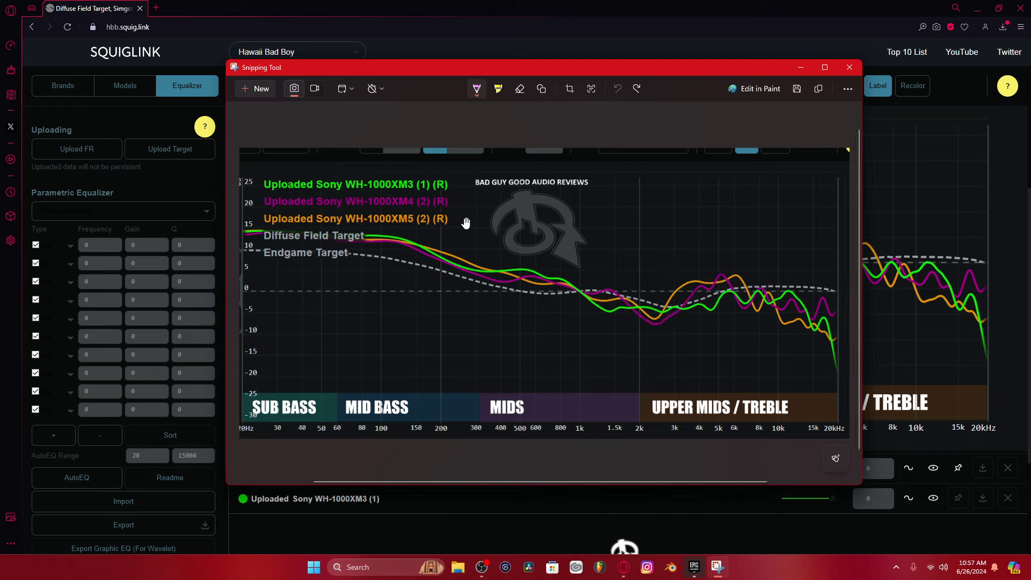
Mark the WH-1000XM5 label, trace its 3 to 7 kHz rise and the target curve beneath it, and undo the two traces.
{"action": "left_click_drag", "start_coordinate": [454, 221], "coordinate": [500, 221]}
{"action": "mouse_move", "coordinate": [663, 301]}
{"action": "left_mouse_down"}
{"action": "mouse_move", "coordinate": [706, 276]}
{"action": "mouse_move", "coordinate": [738, 278]}
{"action": "left_mouse_up"}
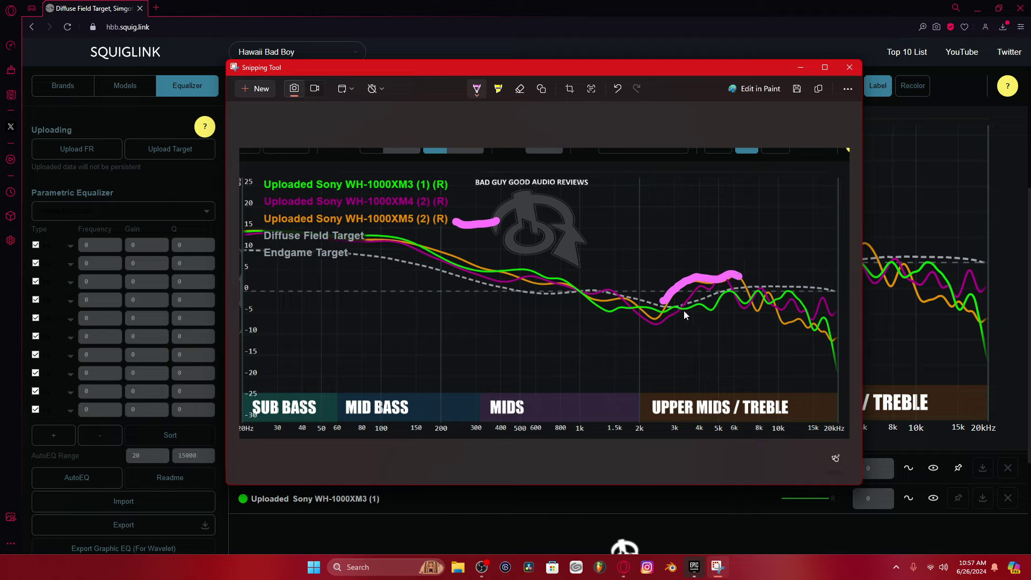
{"action": "left_click_drag", "start_coordinate": [663, 304], "coordinate": [766, 286]}
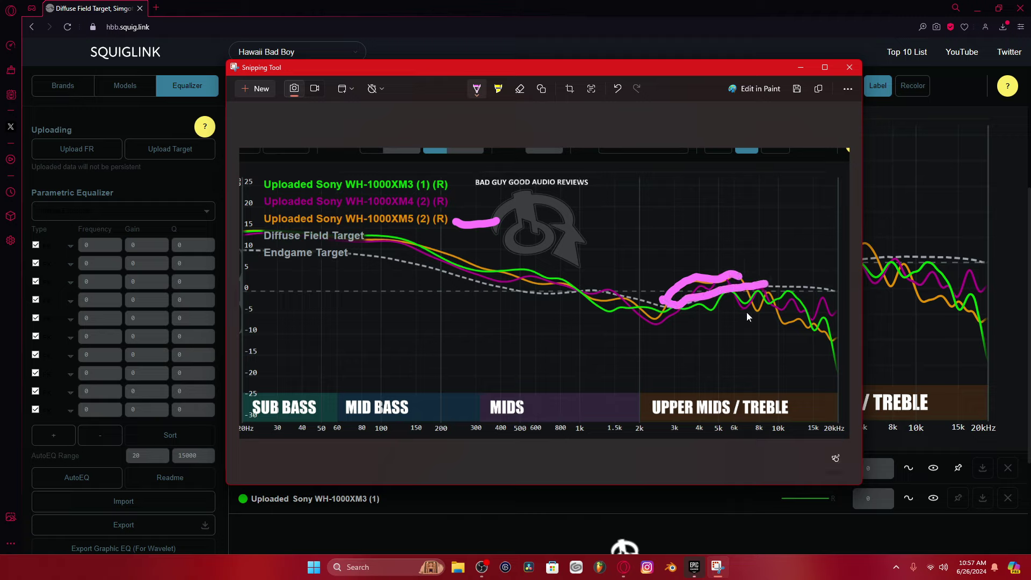
{"action": "key", "text": "ctrl+z"}
{"action": "key", "text": "ctrl+z"}
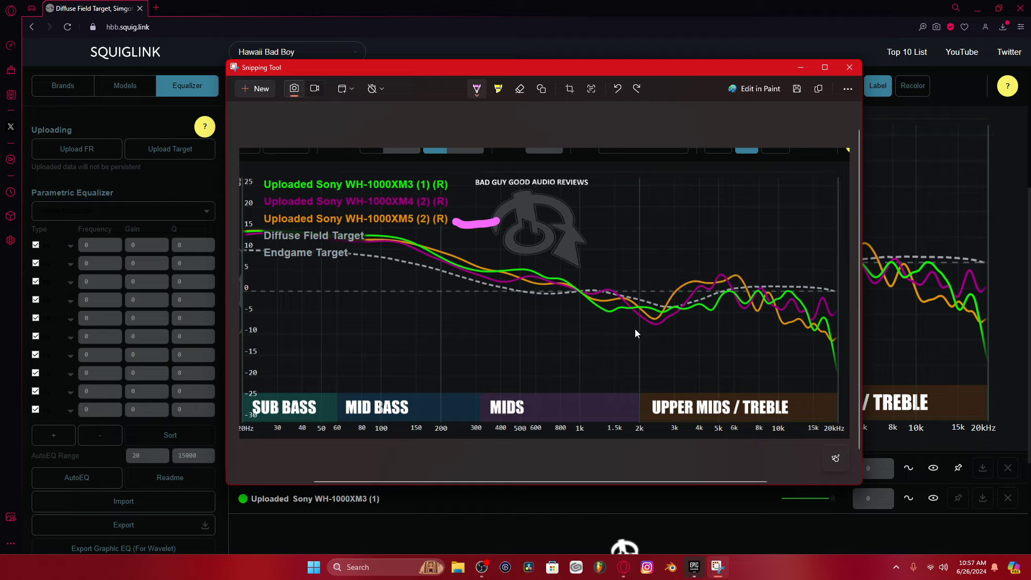
Trace the orange WH-1000XM5 curve from about 1.7 kHz through its dip and rise to the treble roll-off at 20 kHz.
{"action": "mouse_move", "coordinate": [621, 297]}
{"action": "left_mouse_down"}
{"action": "mouse_move", "coordinate": [656, 324]}
{"action": "mouse_move", "coordinate": [688, 286]}
{"action": "mouse_move", "coordinate": [736, 275]}
{"action": "mouse_move", "coordinate": [744, 289]}
{"action": "left_mouse_up"}
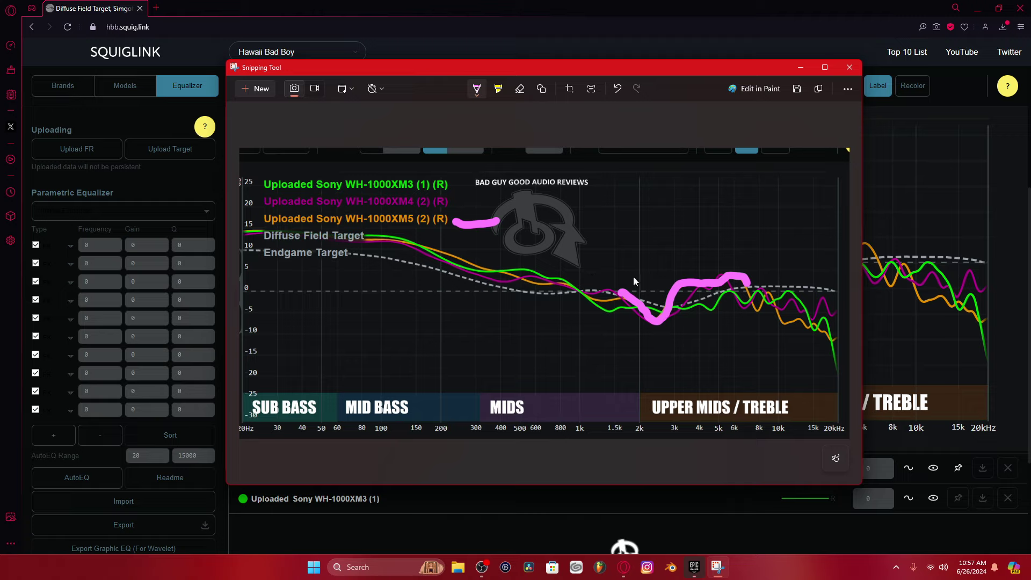
{"action": "left_click_drag", "start_coordinate": [750, 302], "coordinate": [832, 337]}
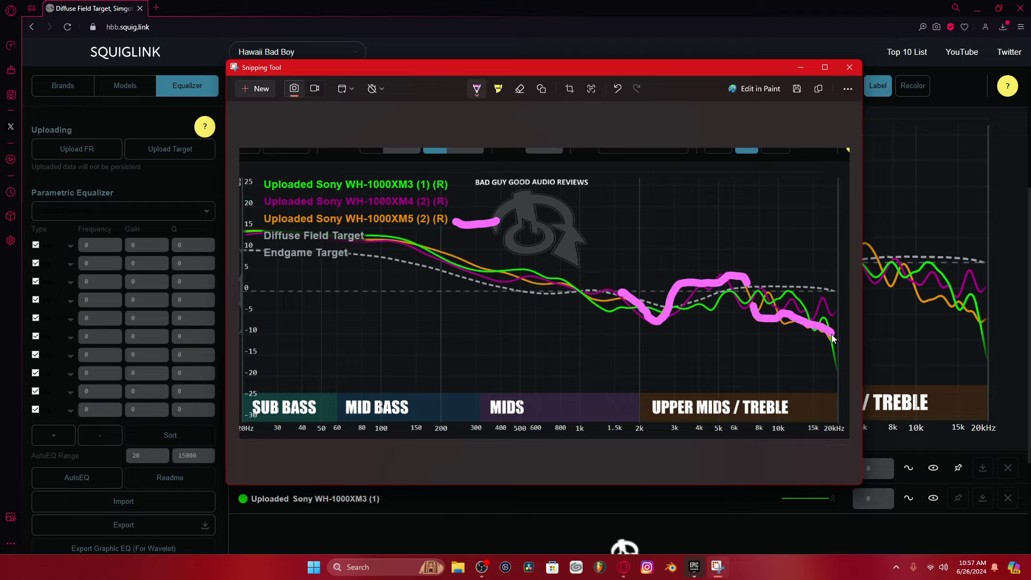
{"action": "key", "text": "ctrl+z"}
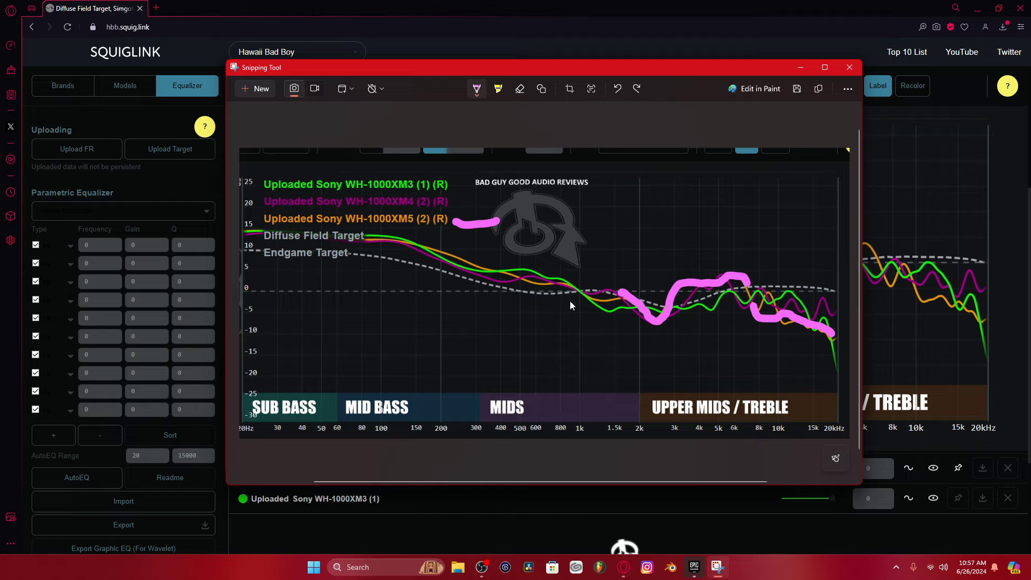
Draw a smooth reference curve from about 1 kHz to 20 kHz and mark the WH-1000XM5's dip, rise and roll-off around it.
{"action": "mouse_move", "coordinate": [587, 294]}
{"action": "left_mouse_down"}
{"action": "mouse_move", "coordinate": [670, 314]}
{"action": "mouse_move", "coordinate": [720, 305]}
{"action": "left_mouse_up"}
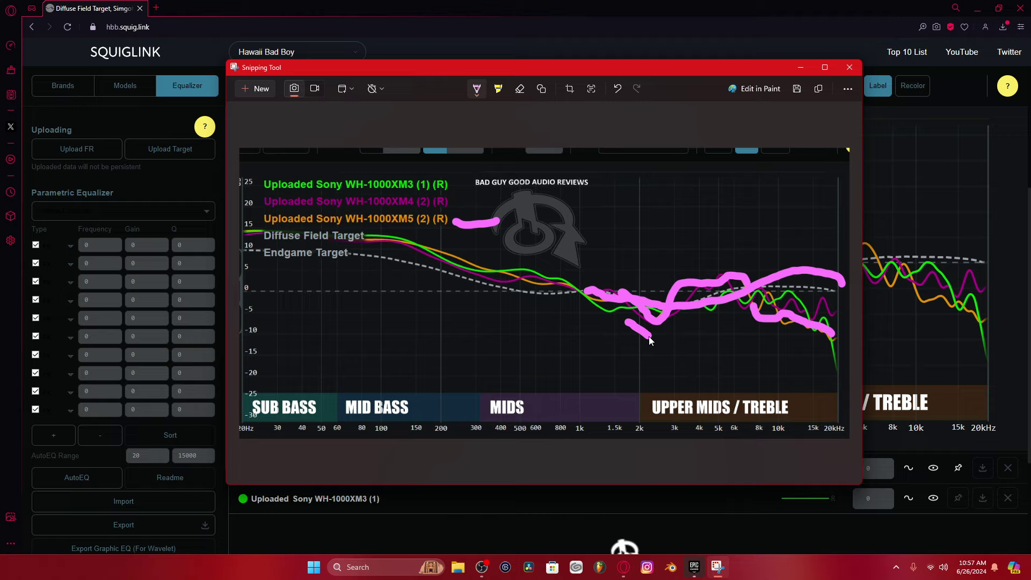
{"action": "left_click_drag", "start_coordinate": [657, 350], "coordinate": [681, 333]}
{"action": "mouse_move", "coordinate": [674, 275]}
{"action": "left_mouse_down"}
{"action": "mouse_move", "coordinate": [692, 256]}
{"action": "mouse_move", "coordinate": [753, 259]}
{"action": "left_mouse_up"}
{"action": "mouse_move", "coordinate": [751, 322]}
{"action": "left_mouse_down"}
{"action": "mouse_move", "coordinate": [759, 335]}
{"action": "mouse_move", "coordinate": [839, 362]}
{"action": "left_mouse_up"}
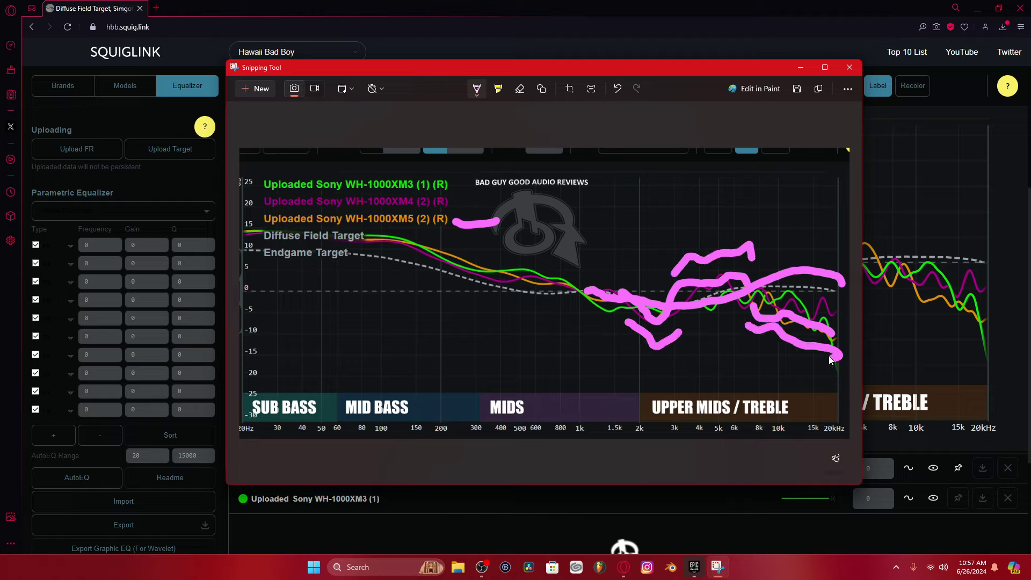
Undo all the annotations on the snip.
{"action": "key", "text": "ctrl+z"}
{"action": "key", "text": "ctrl+z"}
{"action": "key", "text": "ctrl+z"}
{"action": "key", "text": "ctrl+z"}
{"action": "key", "text": "ctrl+z"}
{"action": "key", "text": "ctrl+z"}
{"action": "key", "text": "ctrl+z"}
{"action": "key", "text": "ctrl+z"}
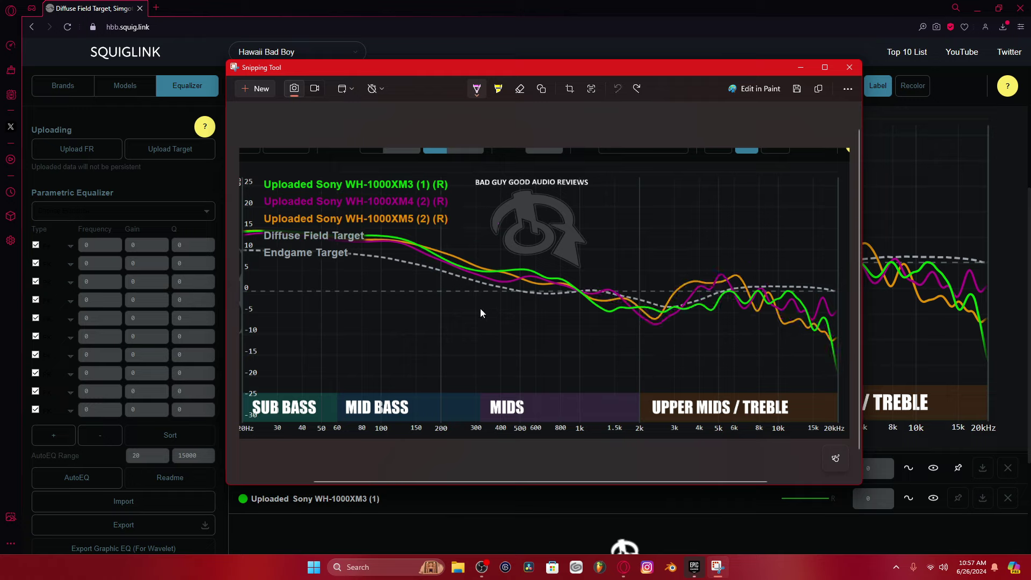
Mark the three Sony labels and trace the green WH-1000XM3 curve from about 1 kHz to 17 kHz.
{"action": "left_click_drag", "start_coordinate": [449, 185], "coordinate": [483, 181]}
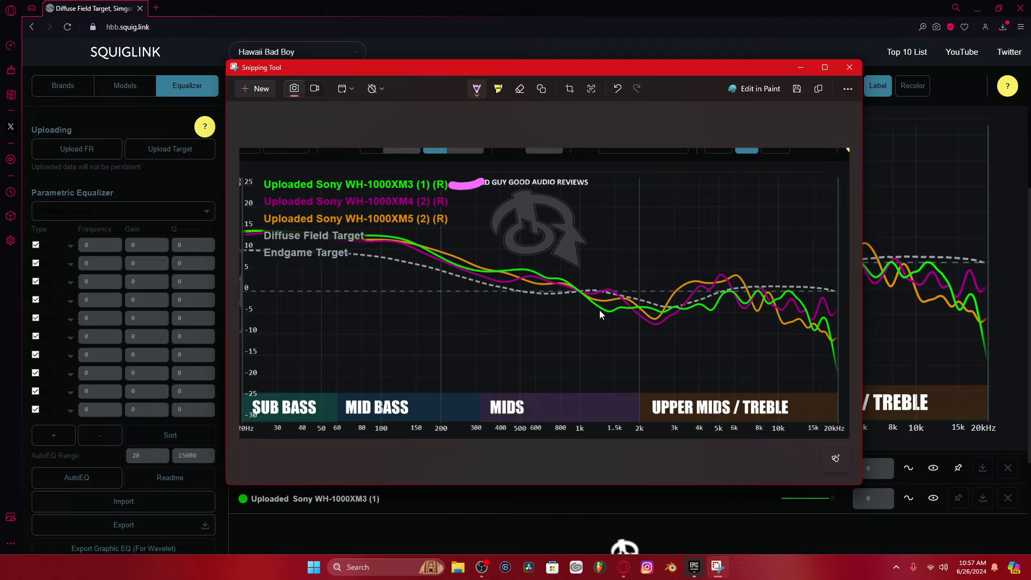
{"action": "mouse_move", "coordinate": [628, 305]}
{"action": "left_mouse_down"}
{"action": "mouse_move", "coordinate": [741, 295]}
{"action": "mouse_move", "coordinate": [824, 320]}
{"action": "left_mouse_up"}
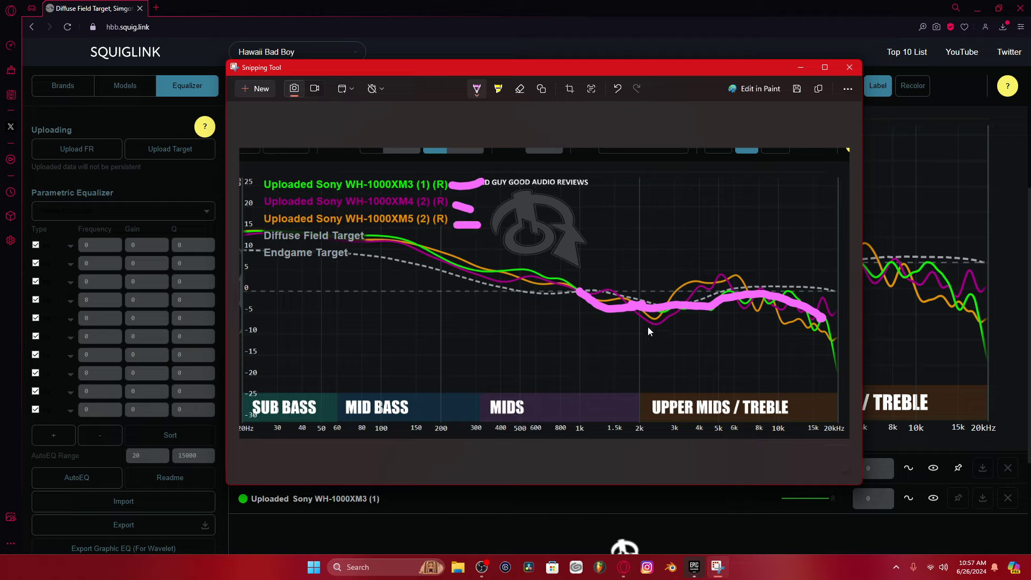
Mark the dip around 2.5 kHz and the rise between about 3 kHz and 7 kHz of the WH-1000XM4 and WH-1000XM5 curves.
{"action": "key", "text": "ctrl+z"}
{"action": "mouse_move", "coordinate": [632, 330]}
{"action": "left_mouse_down"}
{"action": "mouse_move", "coordinate": [654, 347]}
{"action": "mouse_move", "coordinate": [680, 334]}
{"action": "left_mouse_up"}
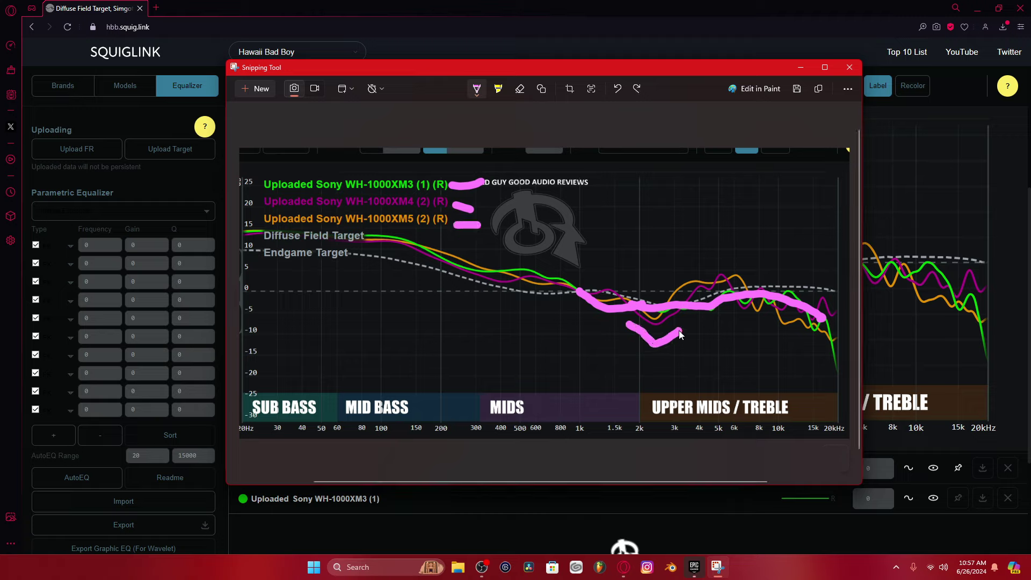
{"action": "mouse_move", "coordinate": [675, 281]}
{"action": "left_mouse_down"}
{"action": "mouse_move", "coordinate": [717, 256]}
{"action": "mouse_move", "coordinate": [753, 283]}
{"action": "left_mouse_up"}
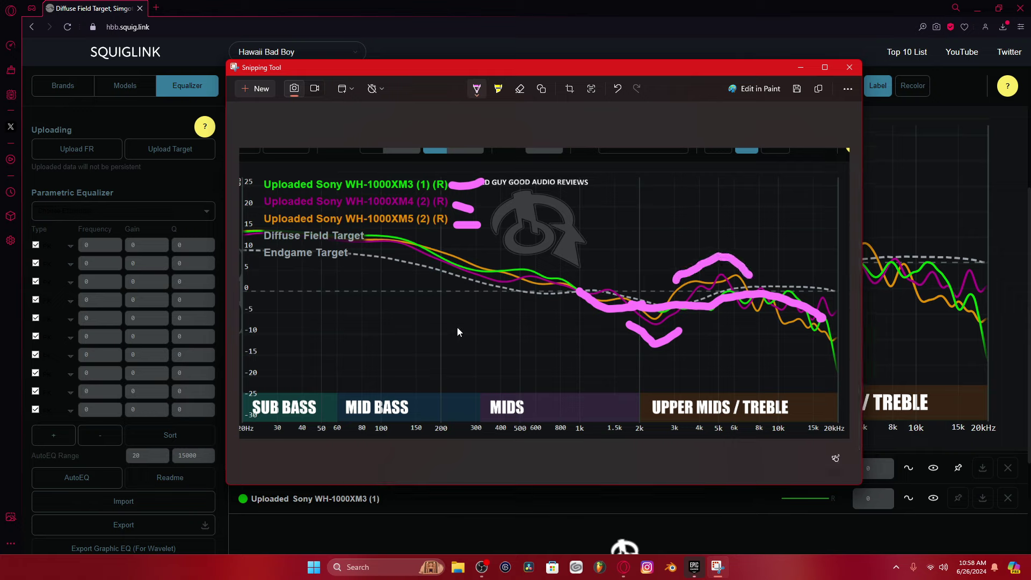